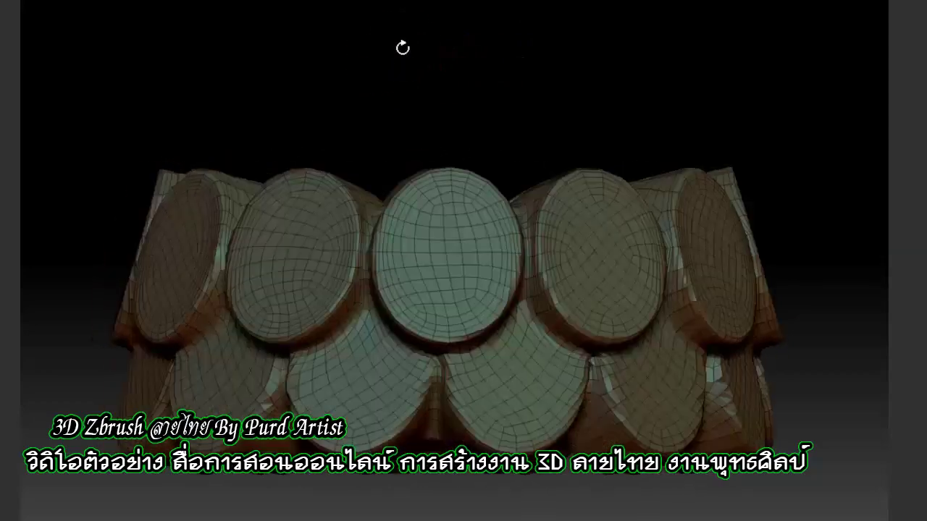
Step: Turn off the PolyF wireframe and orbit to view the red scale ring from above
left_click(422, 47)
key("shift+f")
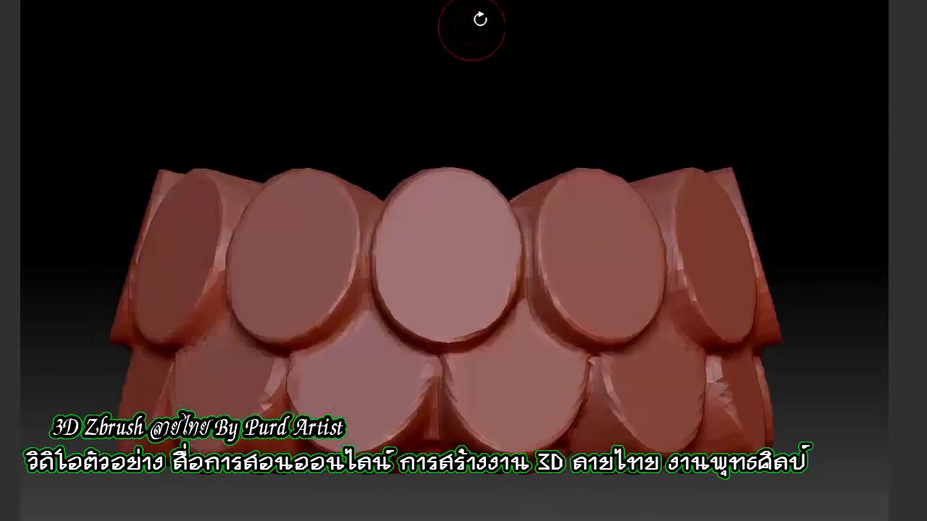
mouse_move(426, 52)
left_mouse_down()
mouse_move(363, 168)
mouse_move(341, 83)
mouse_move(476, 108)
mouse_move(410, 103)
left_mouse_up()
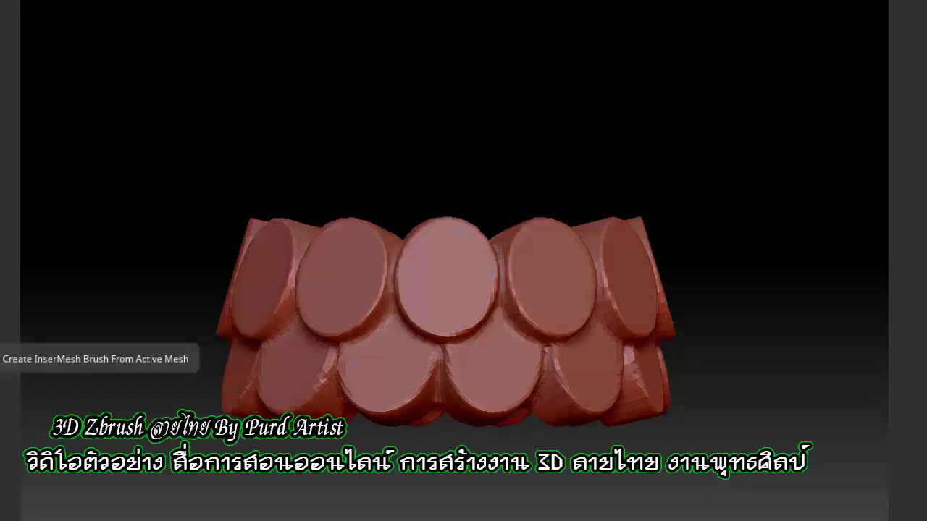
Step: Use Create InsertMesh and choose New to make the scale-disc ring its own brush
left_click(4, 340)
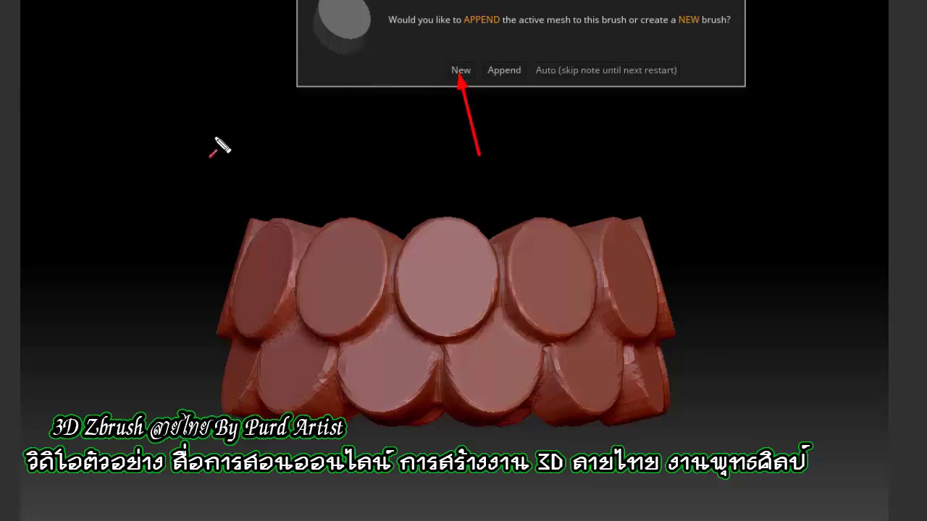
left_click(460, 70)
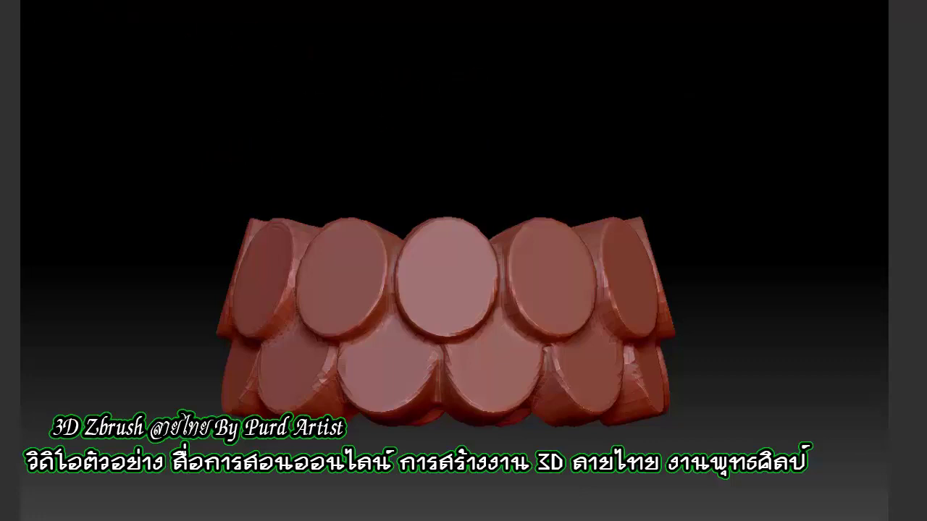
Step: Append the scale ring to the existing insert brush, then orbit and zoom to inspect it
left_click(10, 349)
left_click(505, 70)
mouse_move(203, 126)
left_mouse_down()
mouse_move(200, 114)
mouse_move(215, 99)
left_mouse_up()
mouse_move(369, 179)
left_mouse_down("alt")
mouse_move(350, 155)
mouse_move(248, 203)
left_mouse_up("alt")
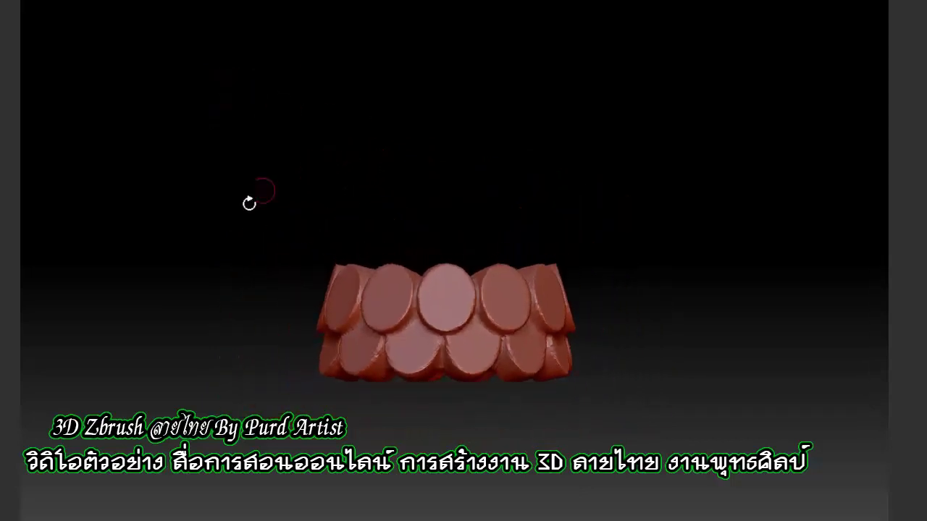
left_click_drag(238, 316, 236, 209, "alt")
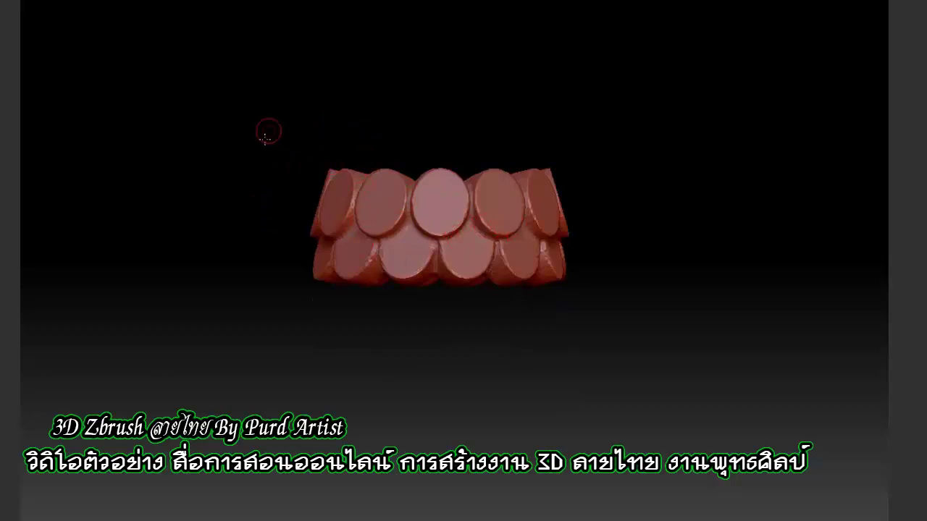
left_click_drag(267, 132, 276, 198)
left_click_drag(215, 197, 218, 136)
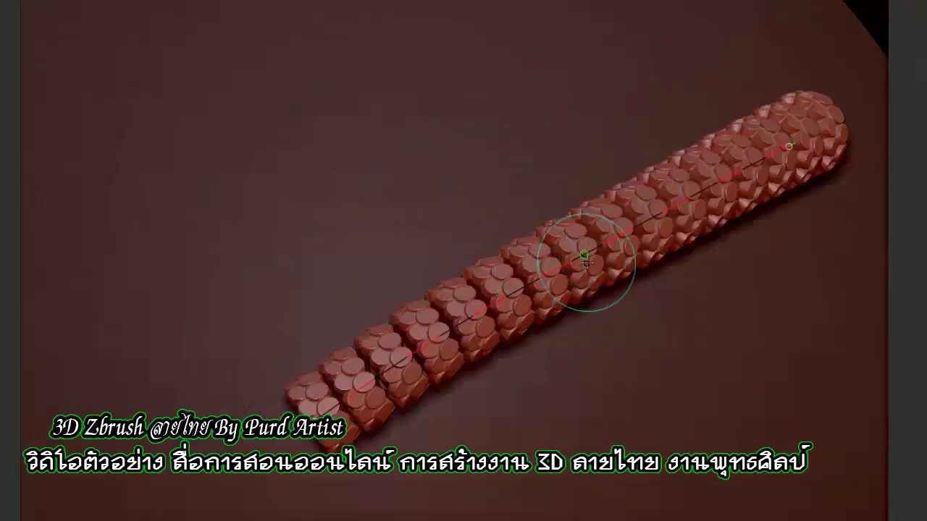
Step: Commit the tube and lower Stroke > Curve CurveStep from 0.96313 to 0.76099
left_click(486, 225)
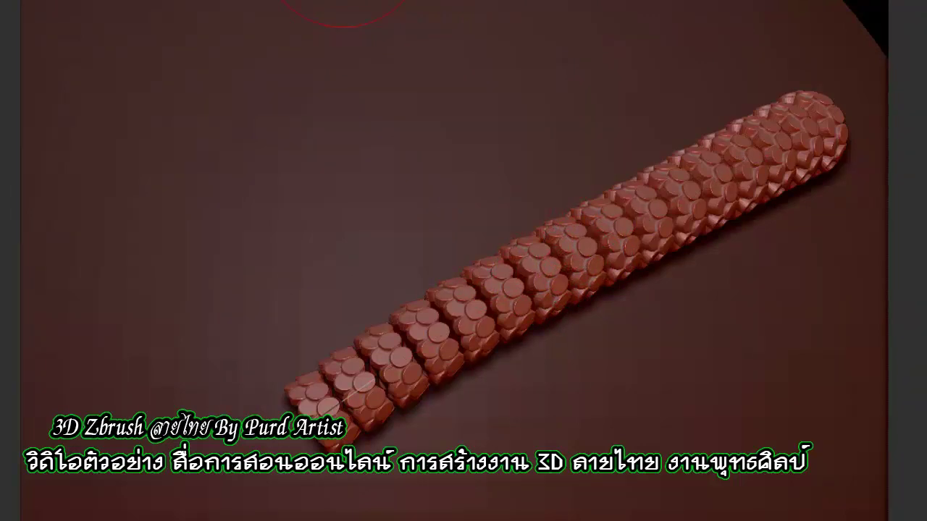
left_click(463, 1)
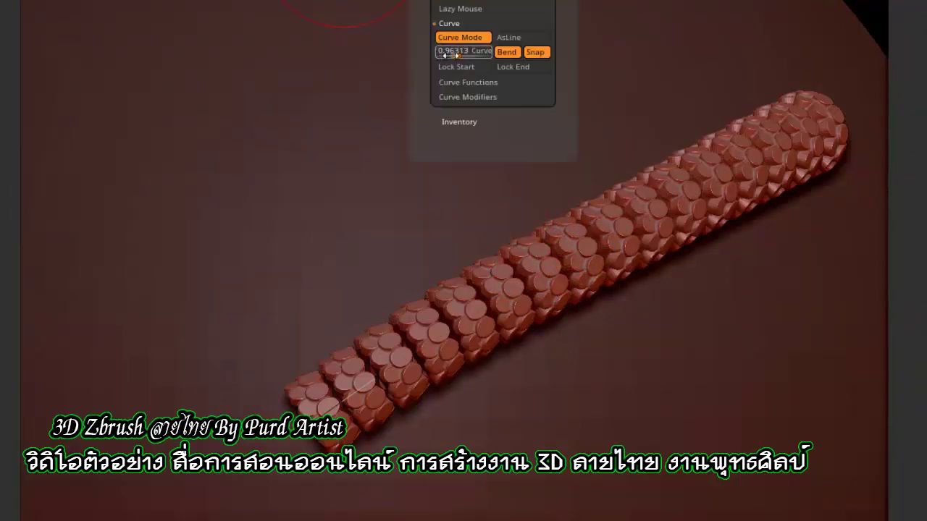
left_click(453, 53)
mouse_move(450, 54)
left_mouse_down()
mouse_move(438, 53)
mouse_move(102, 391)
left_mouse_up()
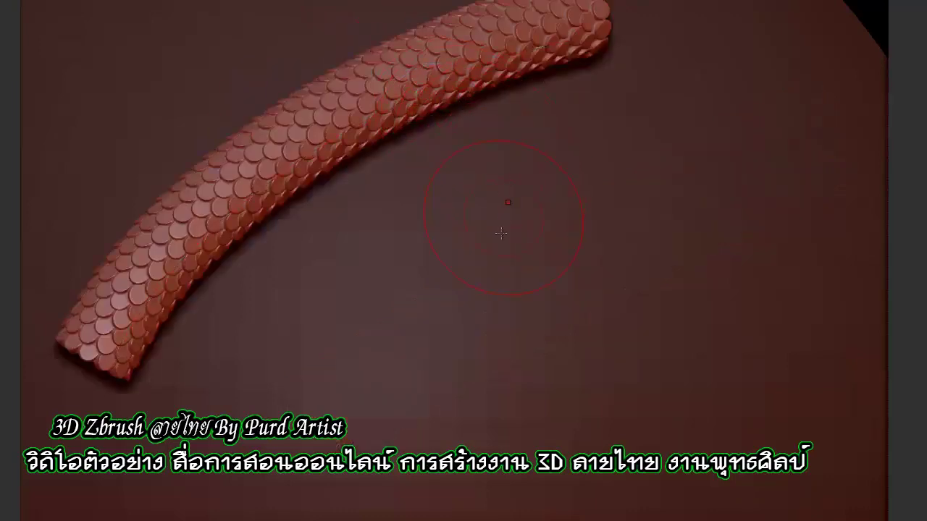
mouse_move(41, 27)
left_mouse_down()
mouse_move(434, 217)
mouse_move(301, 210)
left_mouse_up()
Step: Draw an S-shaped curve stroke over the sphere to lay the scaly tube, then frame it
mouse_move(443, 186)
left_mouse_down()
mouse_move(471, 254)
mouse_move(517, 216)
left_mouse_up()
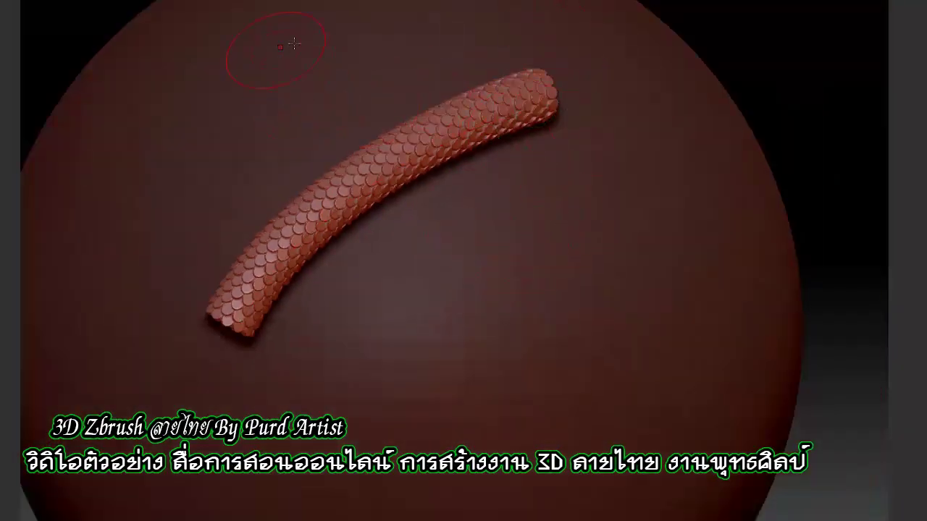
left_click_drag(405, 27, 156, 398)
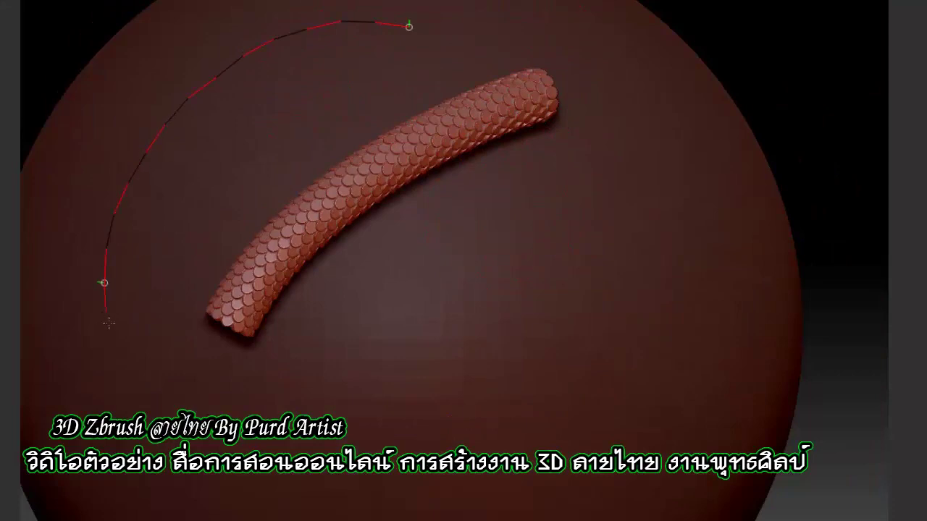
left_click_drag(302, 407, 532, 461)
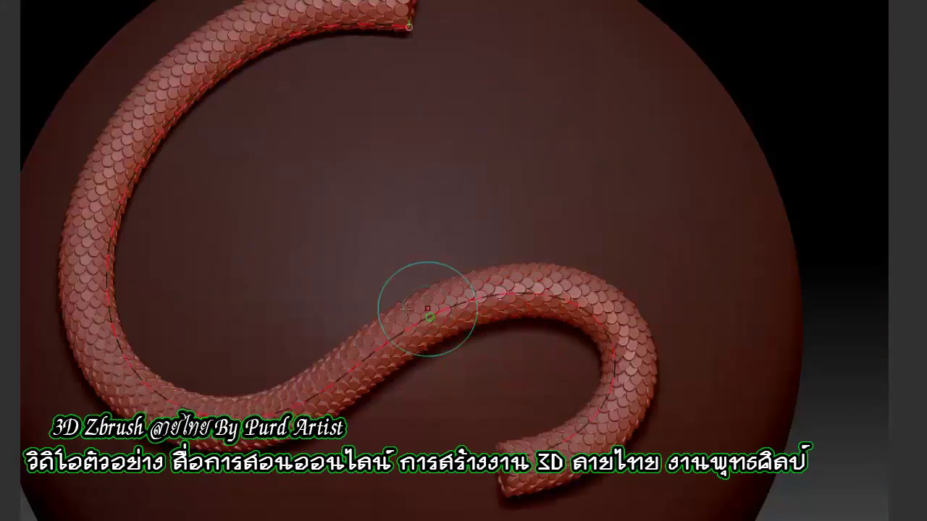
key("f")
left_click_drag(287, 241, 323, 236, "alt")
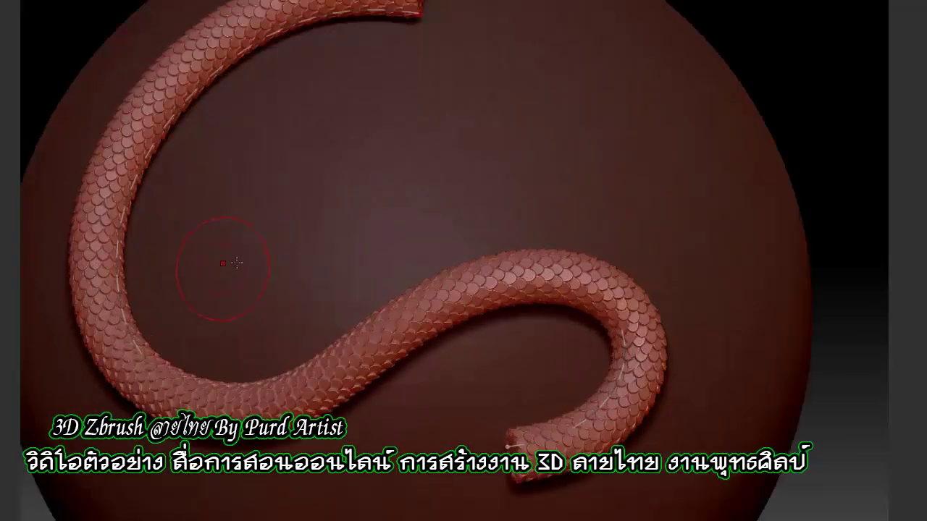
key("f")
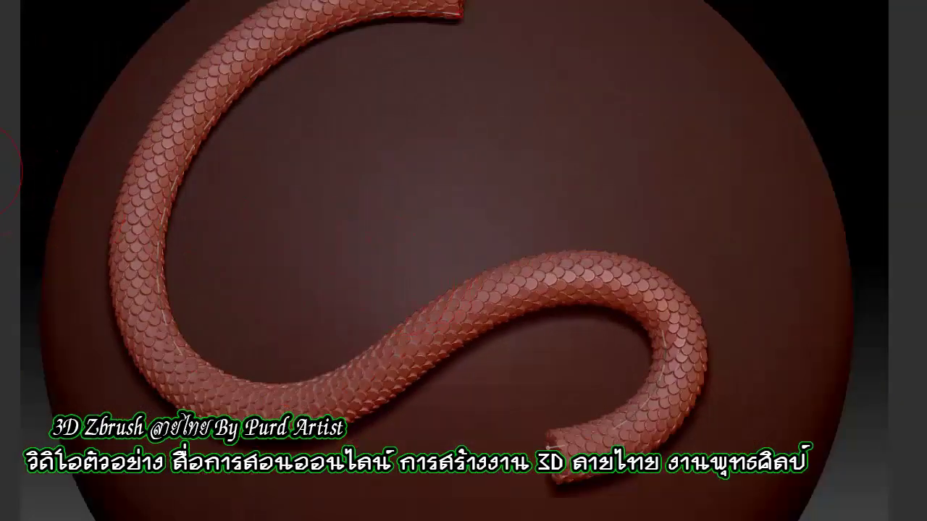
mouse_move(234, 207)
left_mouse_down()
mouse_move(434, 290)
mouse_move(44, 123)
left_mouse_up()
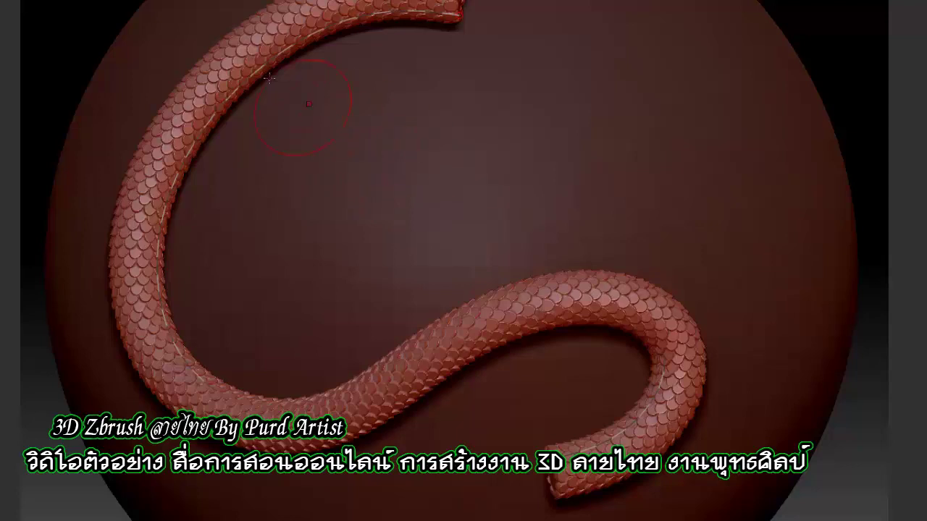
Step: Enlarge Draw Size and edit the body curve into a thick head tapering to a pointed tail
left_click_drag(268, 77, 185, 156)
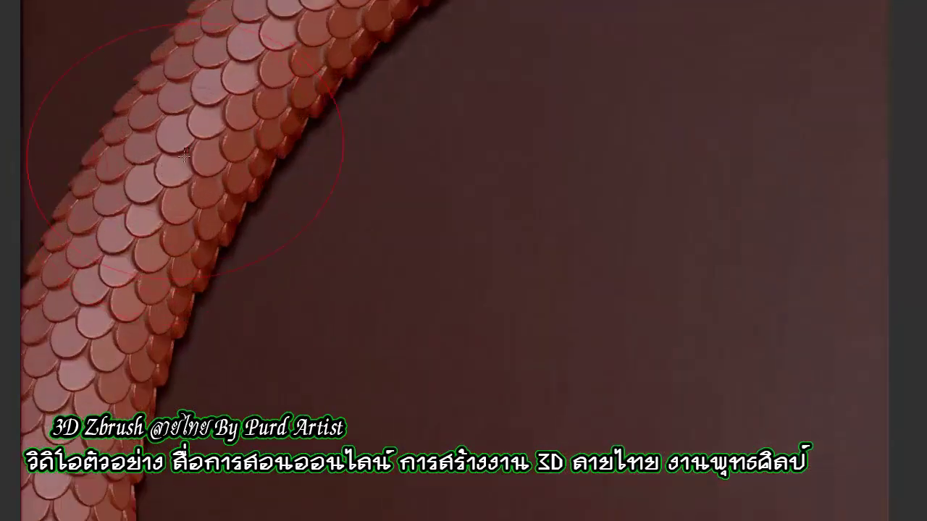
scroll(170, 170, "up", 2)
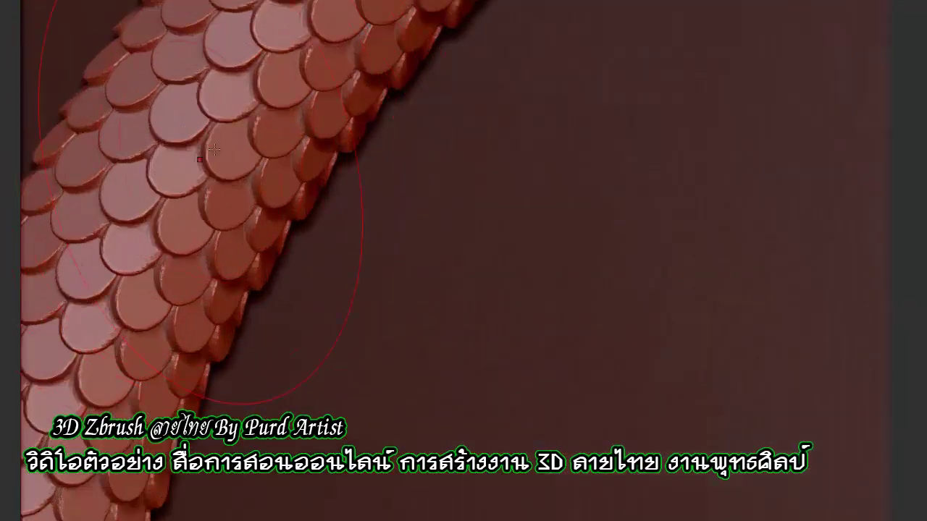
key("bracketright")
left_click_drag(202, 217, 268, 207)
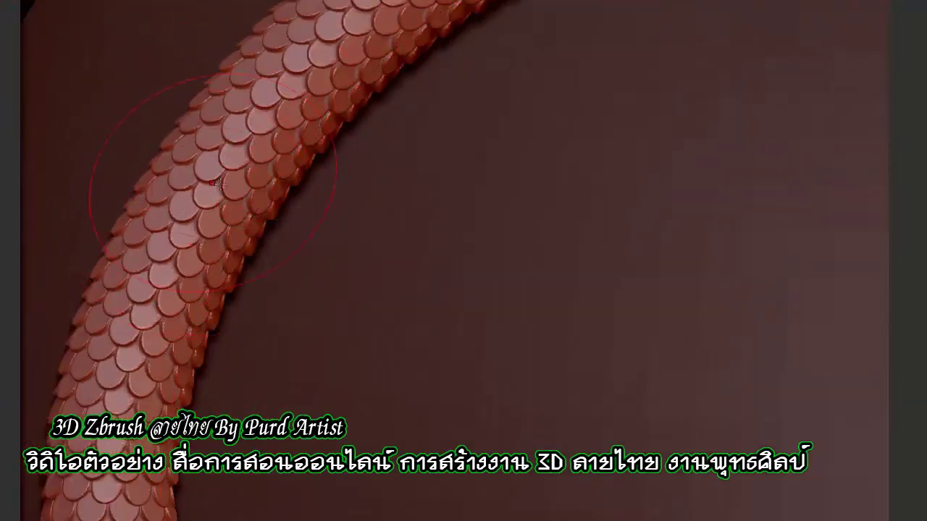
mouse_move(213, 183)
left_mouse_down()
mouse_move(258, 207)
mouse_move(217, 155)
left_mouse_up()
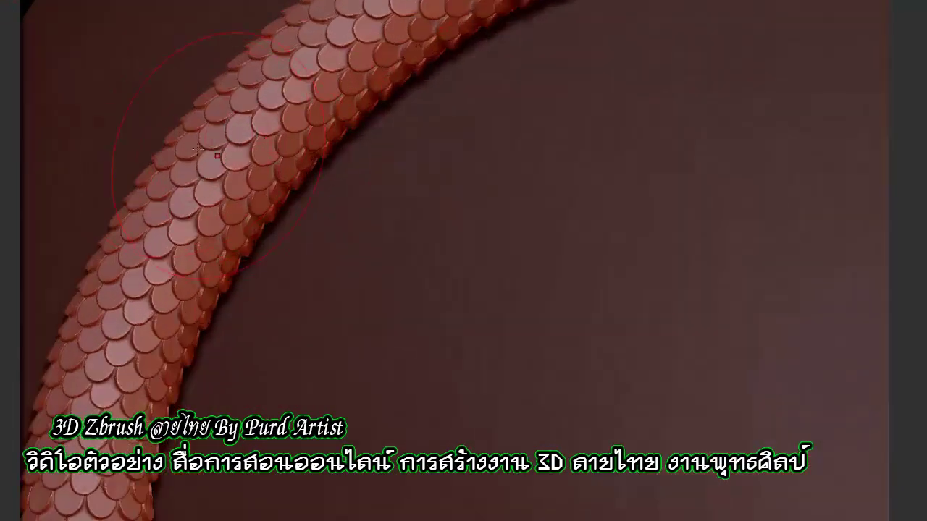
left_click_drag(362, 83, 275, 167)
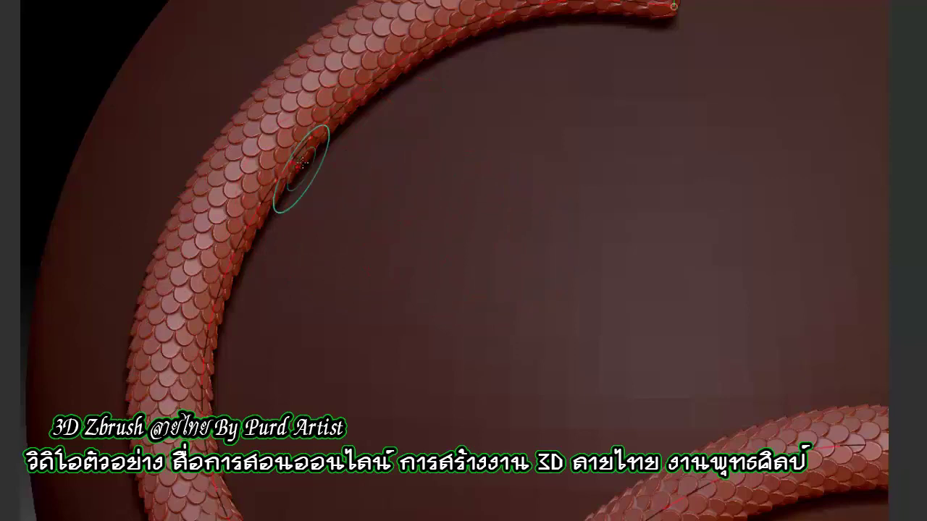
right_click_drag(246, 131, 218, 213, "ctrl")
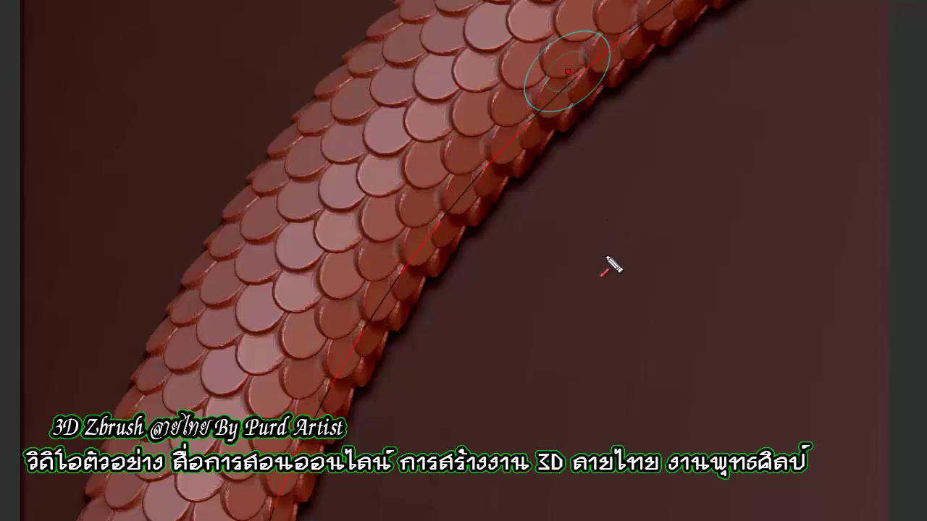
left_click(585, 267)
mouse_move(585, 264)
left_mouse_down()
mouse_move(582, 244)
mouse_move(279, 169)
left_mouse_up()
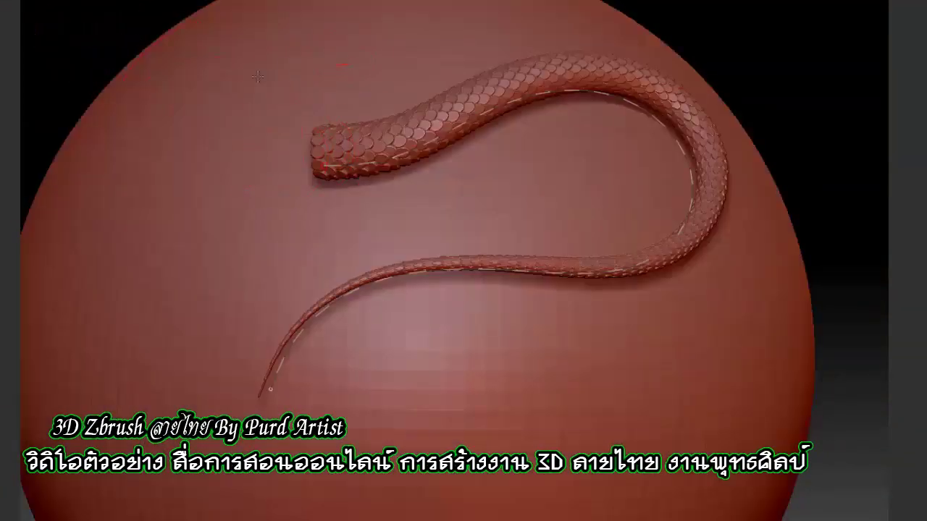
Step: Draw a second scaly tube down the sphere's left side and orbit to inspect both tubes
left_click_drag(258, 76, 522, 347)
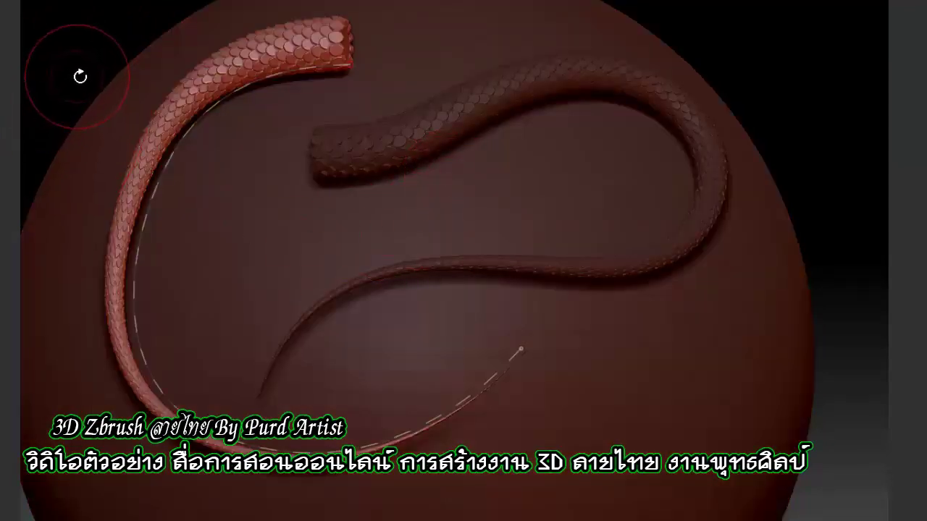
left_click_drag(33, 173, 23, 155)
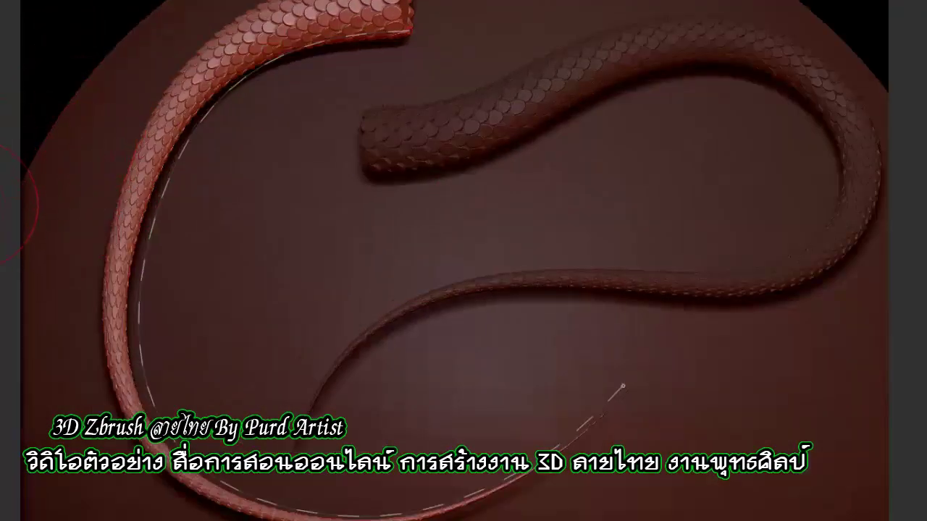
left_click_drag(11, 203, 72, 215, "alt")
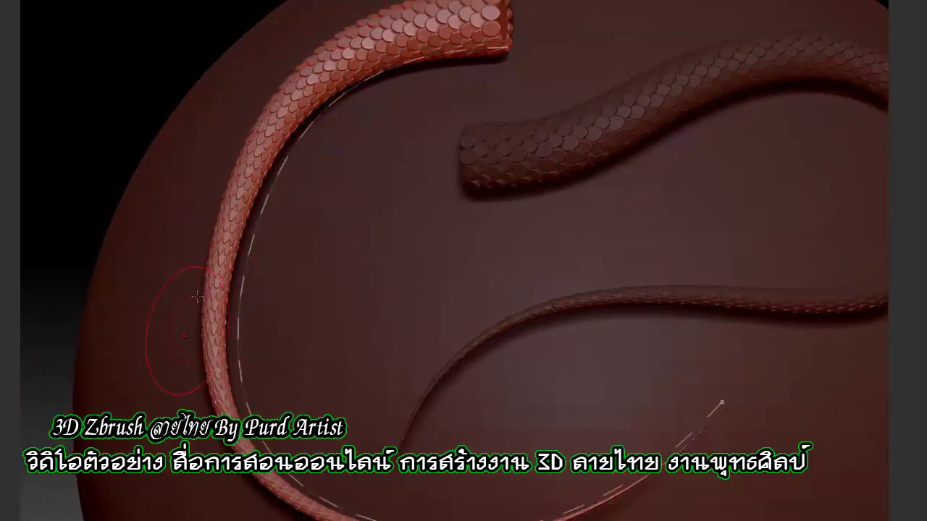
right_click_drag(480, 245, 530, 174, "ctrl")
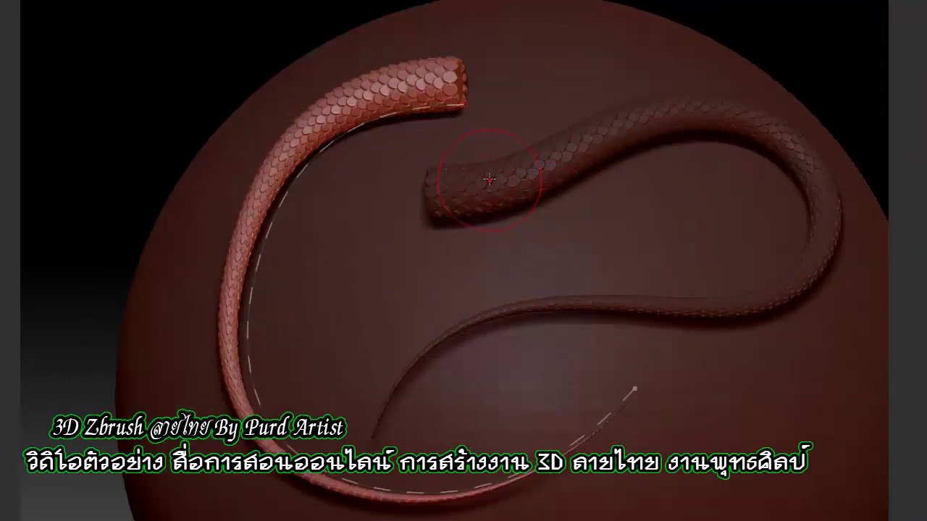
mouse_move(454, 191)
left_mouse_down()
mouse_move(720, 142)
mouse_move(803, 268)
mouse_move(641, 316)
mouse_move(497, 325)
mouse_move(374, 416)
left_mouse_up()
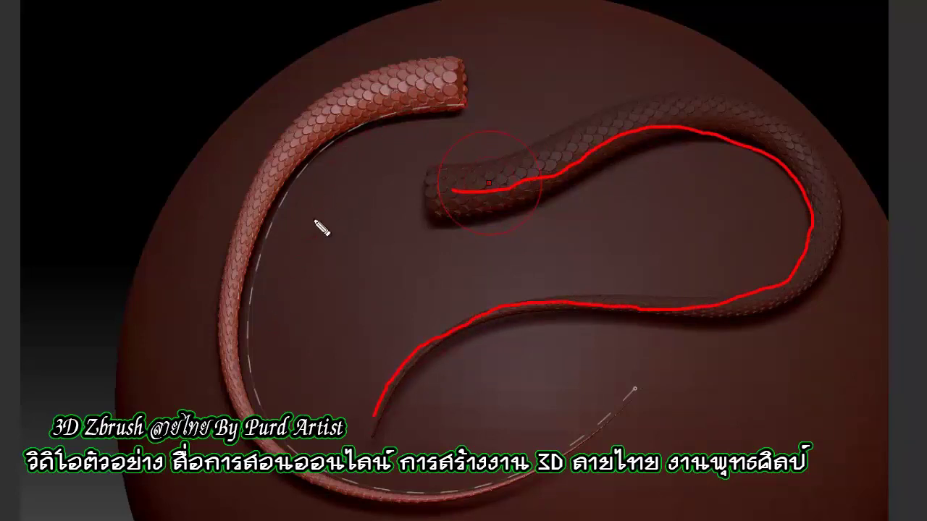
key("Escape")
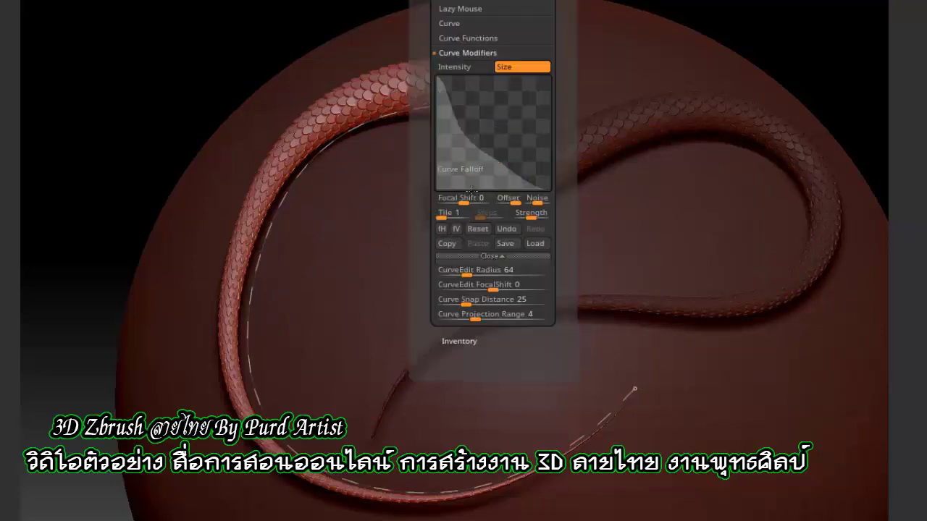
Step: Enable the Size curve modifier and shape its falloff so the second tube tapers to a point
mouse_move(459, 129)
left_mouse_down()
mouse_move(477, 122)
mouse_move(517, 136)
left_mouse_up()
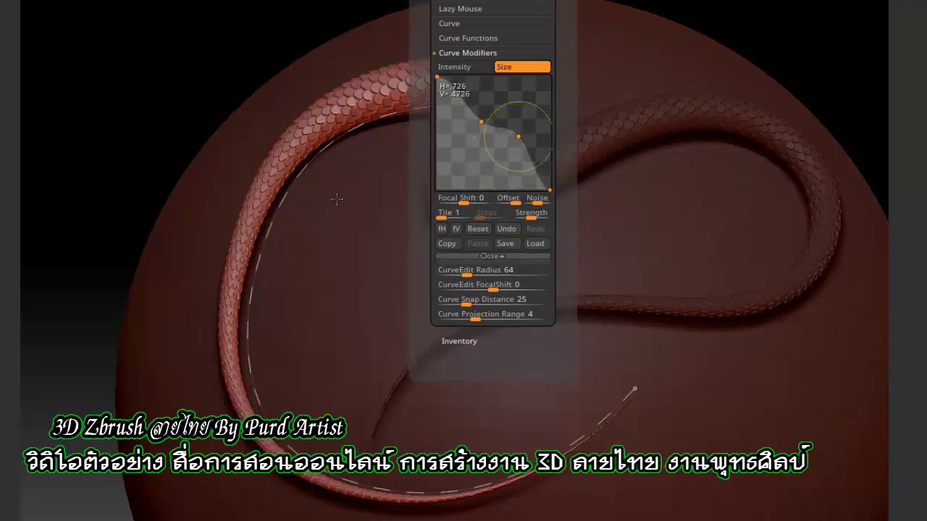
left_click(269, 227)
left_click(269, 227)
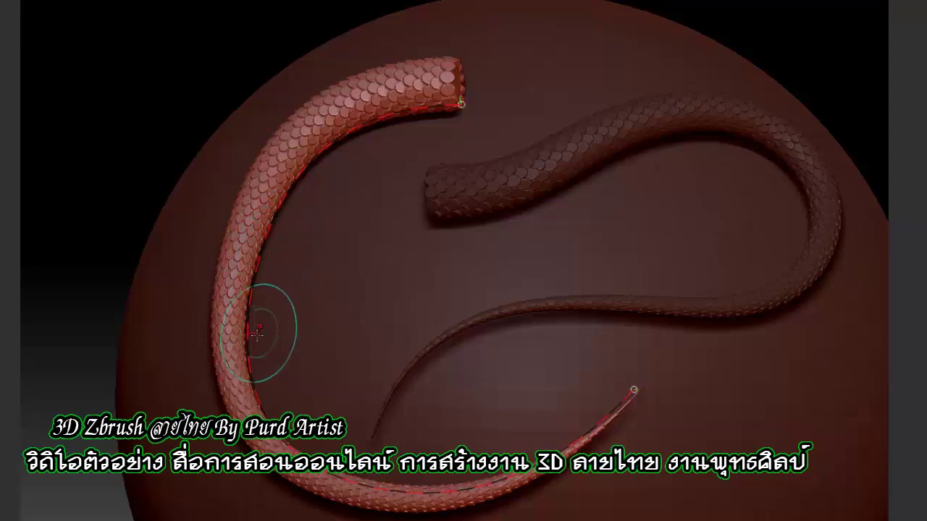
left_click(370, 43)
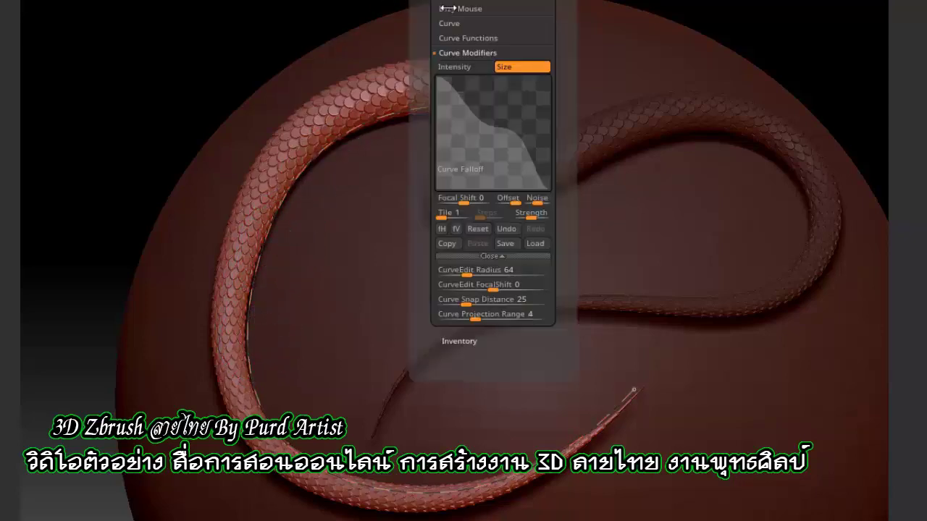
left_click_drag(475, 119, 477, 109)
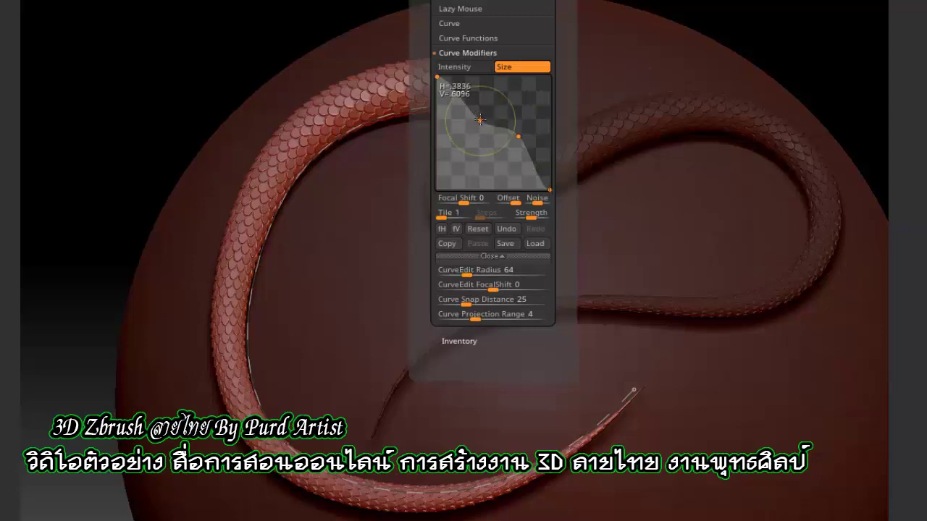
left_click_drag(516, 136, 504, 130)
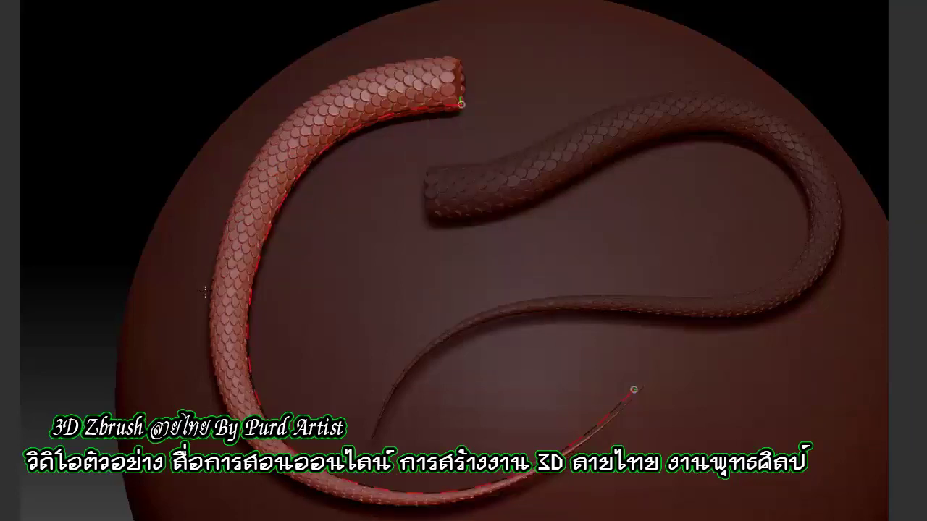
mouse_move(137, 135)
left_mouse_down()
mouse_move(151, 153)
mouse_move(218, 147)
left_mouse_up()
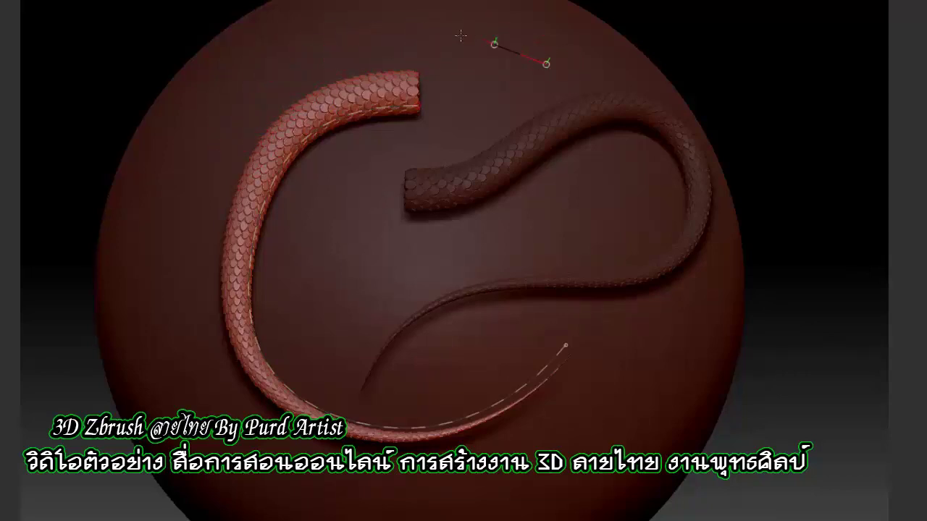
Step: Redraw new paths over the sphere's top and re-bend the snake tube onto them
left_click_drag(461, 36, 239, 67)
left_click_drag(181, 327, 359, 253)
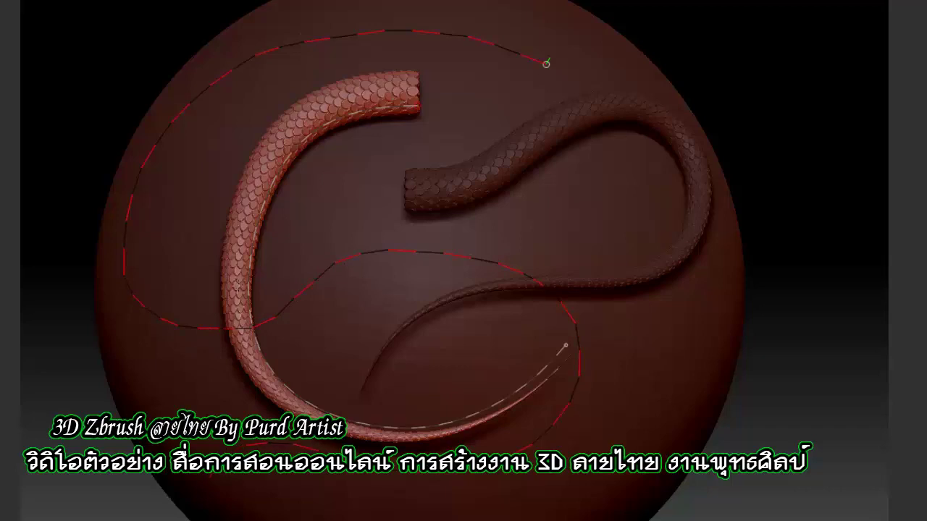
left_click(245, 179)
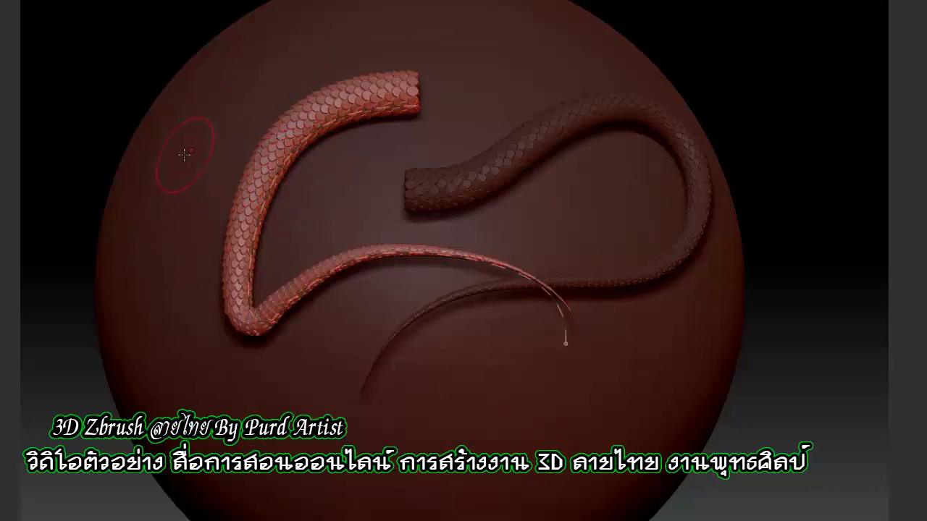
left_click_drag(329, 58, 526, 105)
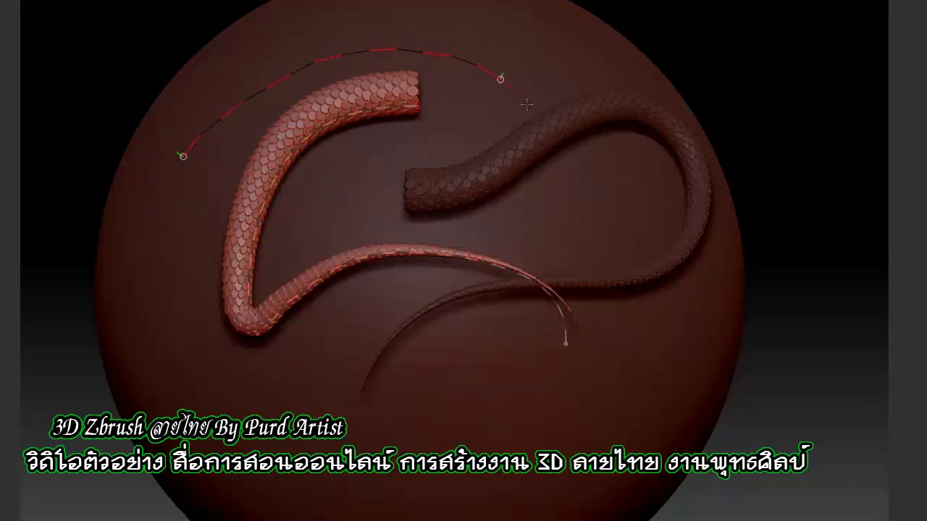
left_click(255, 197)
Step: Snap the tube onto a path down the sphere's left side and around its base, then rotate to check
left_click_drag(46, 135, 90, 111)
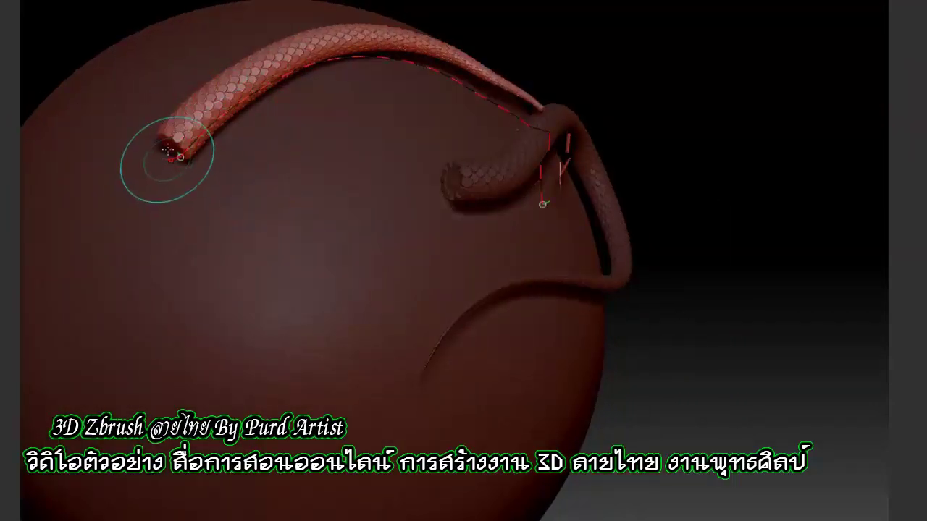
left_click_drag(198, 49, 299, 451)
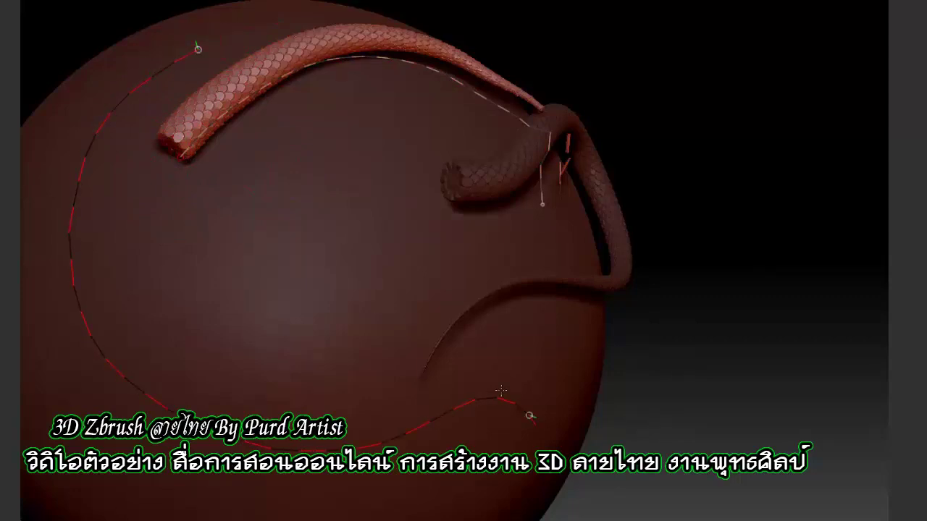
left_click(202, 115)
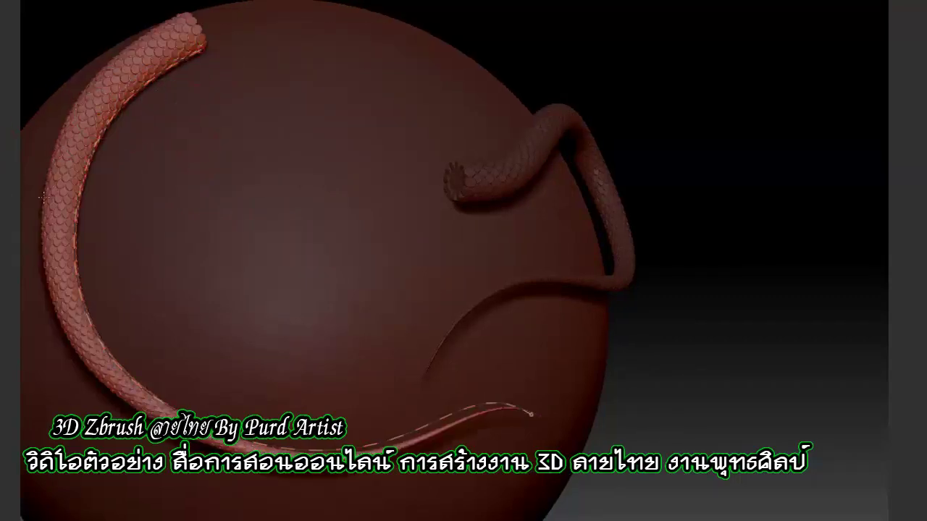
mouse_move(44, 202)
left_mouse_down()
mouse_move(167, 204)
mouse_move(165, 180)
mouse_move(153, 195)
mouse_move(199, 159)
mouse_move(264, 206)
left_mouse_up()
scroll(264, 206, "up", 2)
scroll(268, 210, "up", 2)
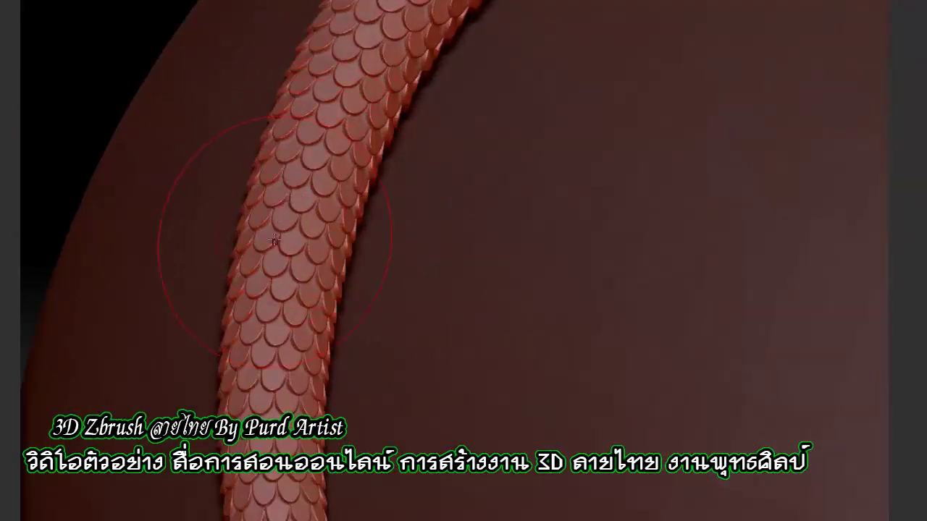
scroll(287, 227, "up", 2)
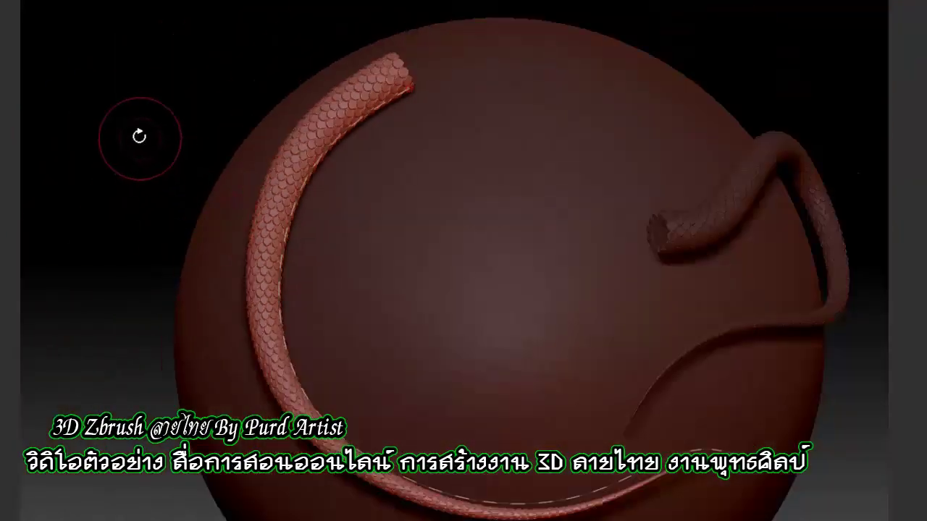
mouse_move(110, 133)
left_mouse_down()
mouse_move(66, 161)
mouse_move(112, 150)
left_mouse_up()
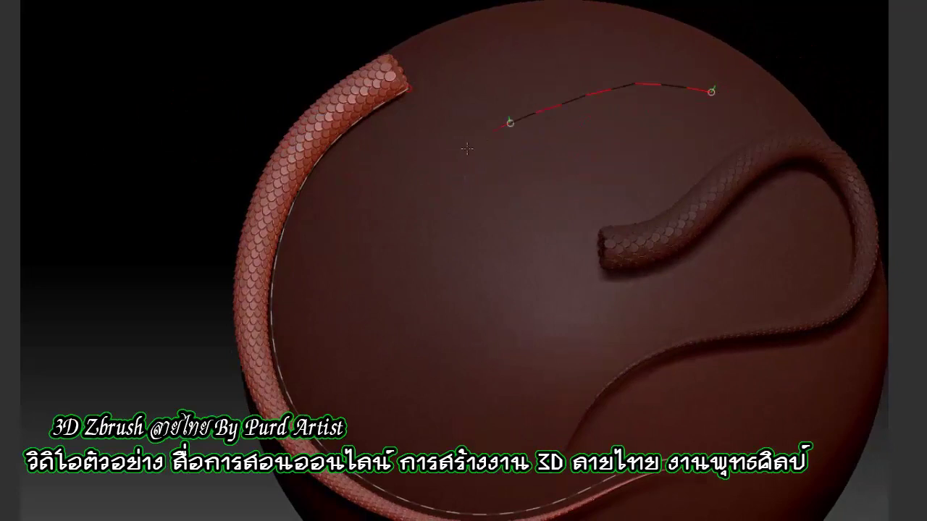
Step: Bend the tapered snake into a hook over the upper sphere, tail reaching toward the centre
left_click_drag(719, 288, 769, 272)
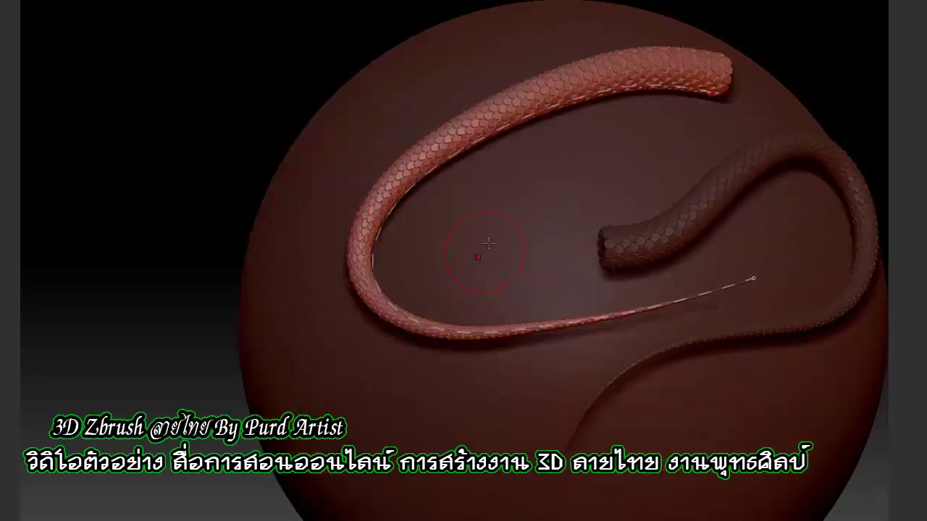
key("space")
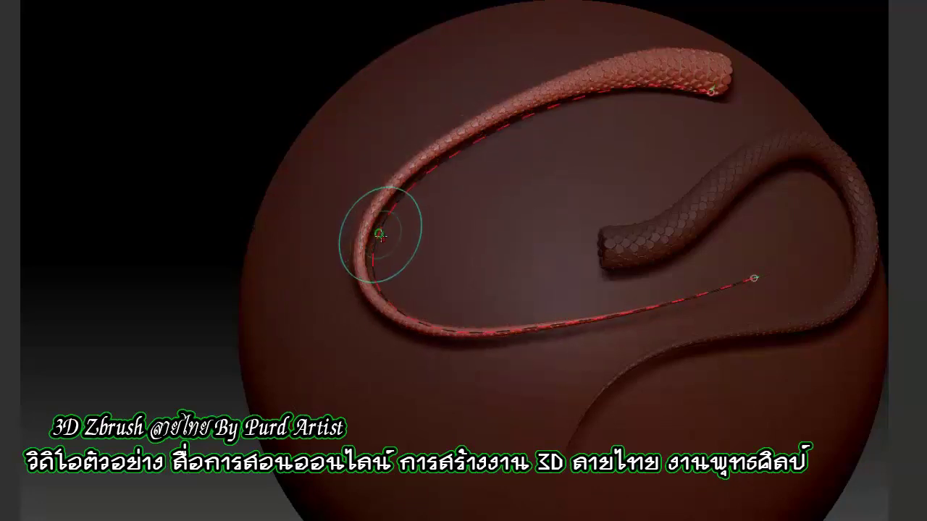
mouse_move(178, 130)
left_mouse_down()
mouse_move(205, 140)
mouse_move(176, 137)
mouse_move(166, 99)
mouse_move(152, 100)
mouse_move(323, 124)
mouse_move(263, 116)
left_mouse_up()
mouse_move(154, 97)
left_mouse_down()
mouse_move(124, 138)
mouse_move(108, 126)
mouse_move(155, 140)
mouse_move(169, 97)
left_mouse_up()
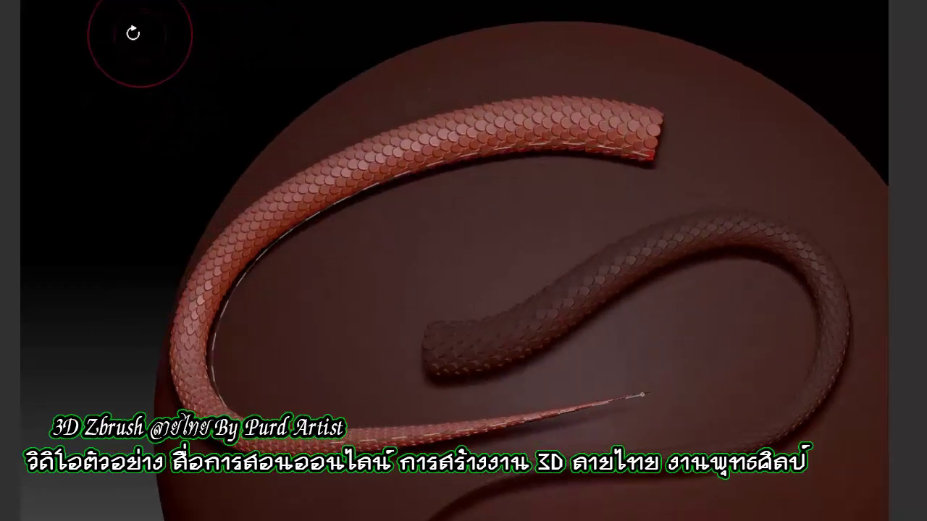
Step: Reframe the snakes and draw a new curve path arcing down the sphere's right side
mouse_move(269, 73)
left_mouse_down()
mouse_move(182, 50)
mouse_move(239, 70)
left_mouse_up()
scroll(435, 135, "up", 5)
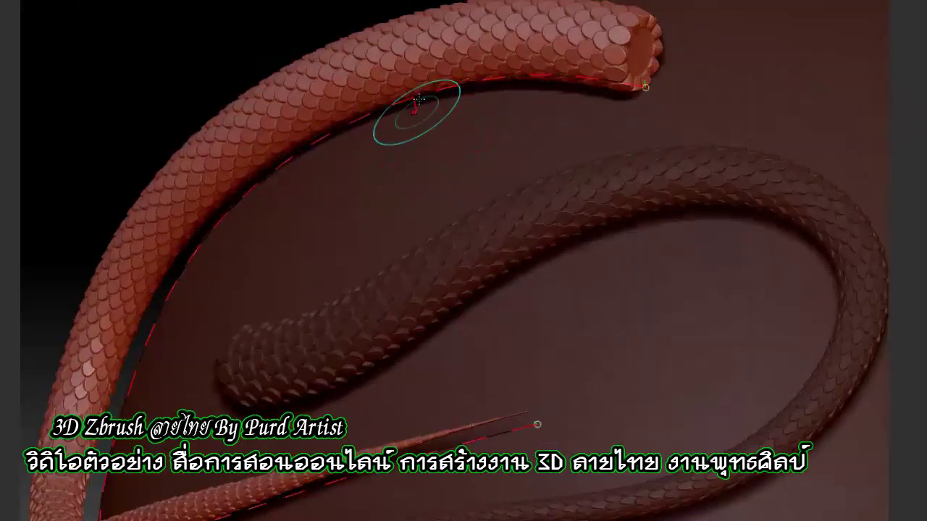
scroll(487, 153, "down", 5)
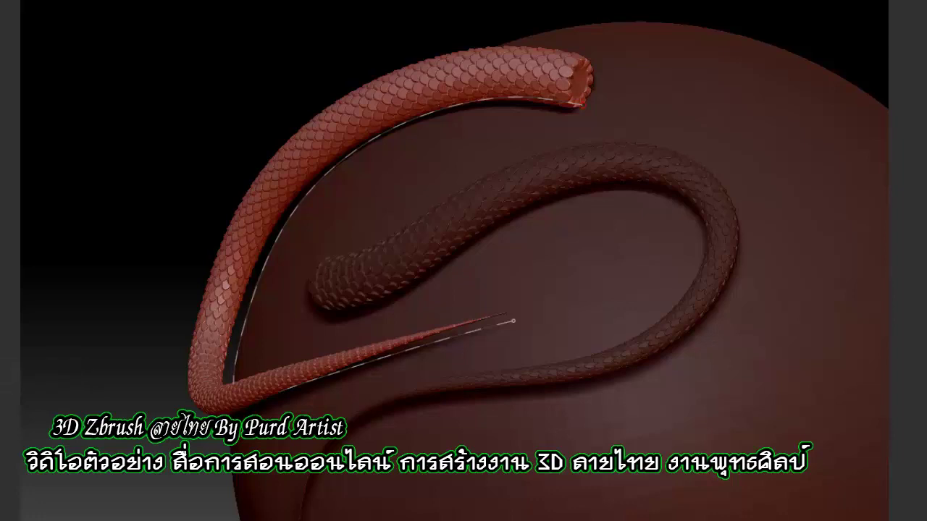
left_click_drag(132, 205, 262, 222)
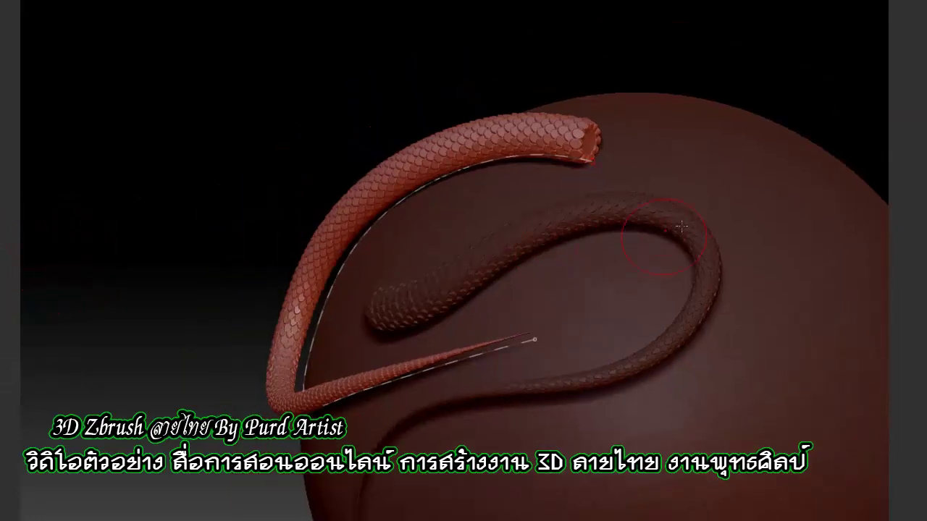
left_click_drag(796, 181, 795, 428)
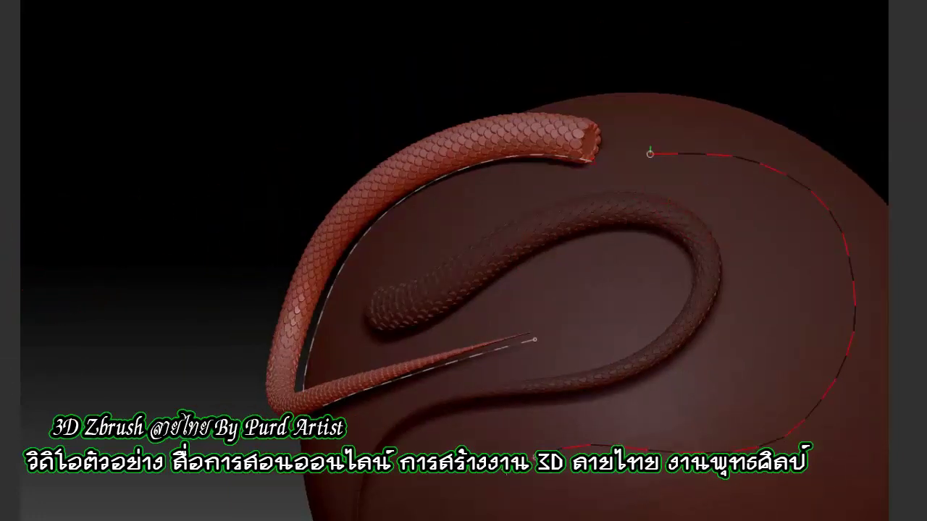
Step: Lay the third tapered scaly tube along the right-side path and orbit to inspect it
mouse_move(275, 286)
left_mouse_down()
mouse_move(151, 171)
mouse_move(528, 133)
mouse_move(596, 103)
left_mouse_up()
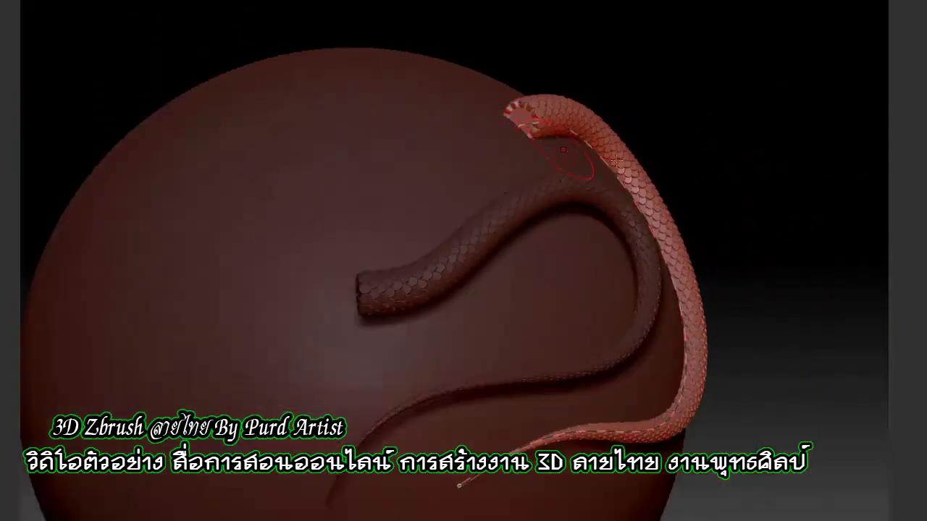
mouse_move(758, 190)
left_mouse_down()
mouse_move(760, 159)
mouse_move(300, 72)
left_mouse_up()
mouse_move(43, 43)
left_mouse_down()
mouse_move(252, 91)
mouse_move(693, 323)
mouse_move(218, 233)
mouse_move(234, 286)
mouse_move(409, 161)
mouse_move(219, 200)
mouse_move(155, 196)
left_mouse_up()
mouse_move(37, 168)
left_mouse_down()
mouse_move(105, 193)
mouse_move(174, 178)
left_mouse_up()
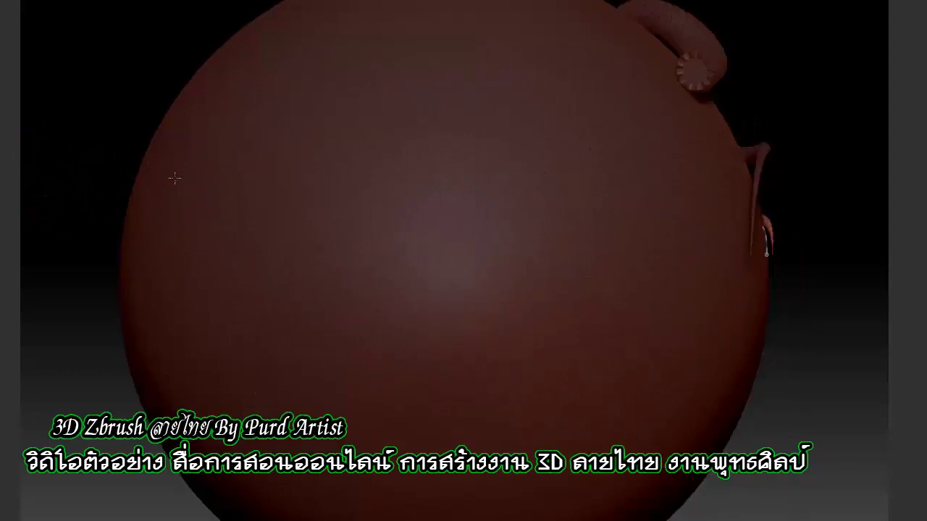
Step: Build the scaly snake tube on the S-shaped path across the sphere's front and check it
mouse_move(410, 219)
left_mouse_down()
mouse_move(451, 176)
mouse_move(465, 87)
left_mouse_up()
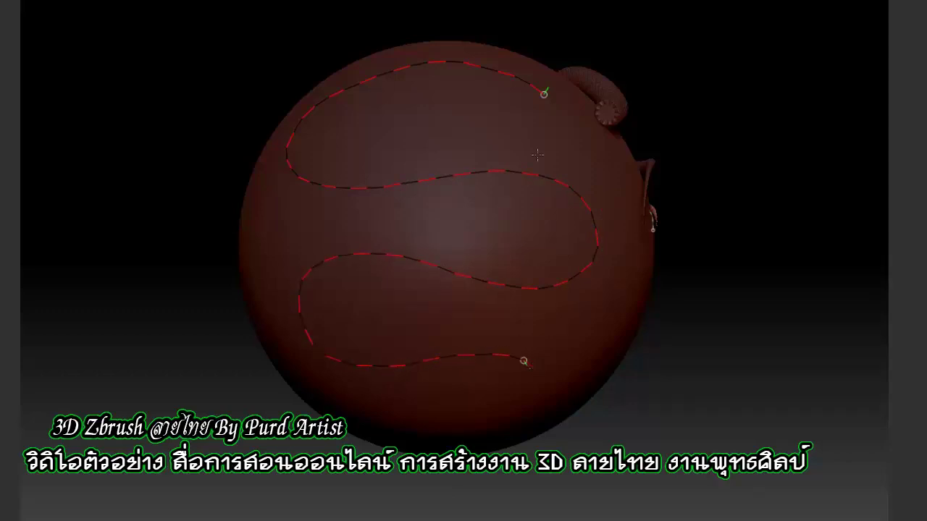
left_click(511, 109)
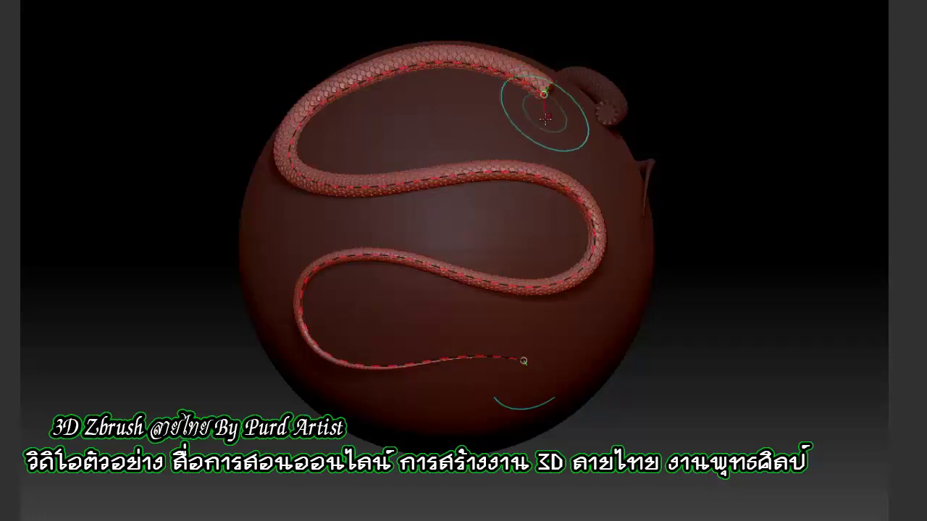
right_click_drag(399, 89, 395, 233, "ctrl")
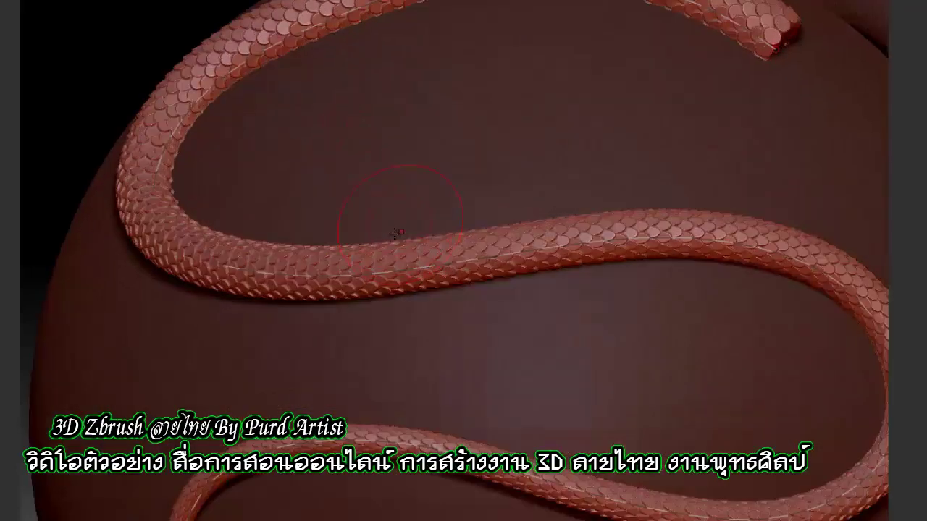
right_click_drag(502, 158, 486, 134, "ctrl")
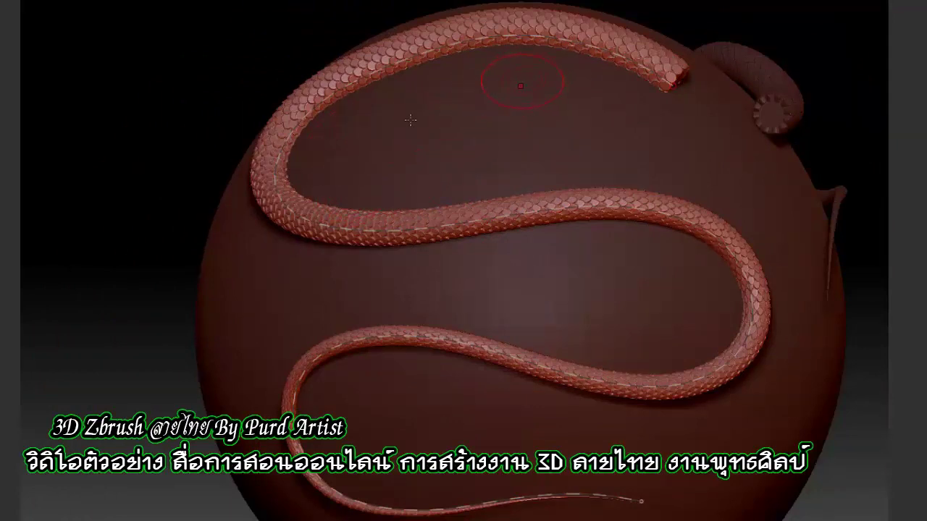
left_click_drag(520, 85, 700, 150)
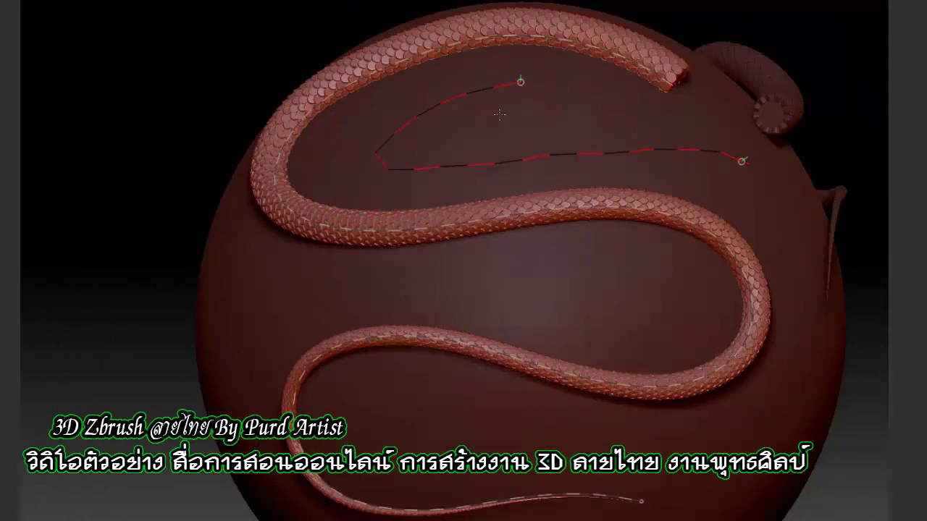
Step: Turn the stray curve into a short snake segment and commit it so the curve disappears
mouse_move(249, 71)
left_mouse_down()
mouse_move(201, 81)
mouse_move(470, 96)
left_mouse_up()
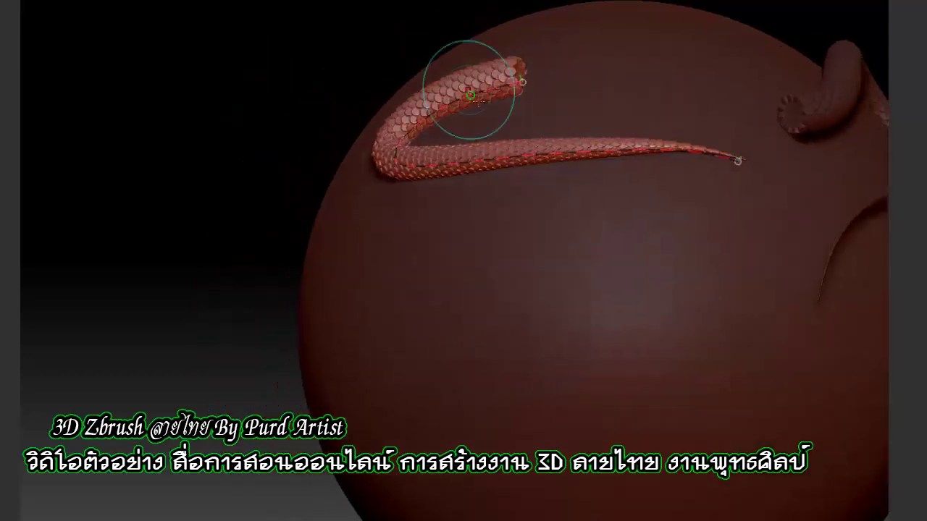
left_click(172, 129)
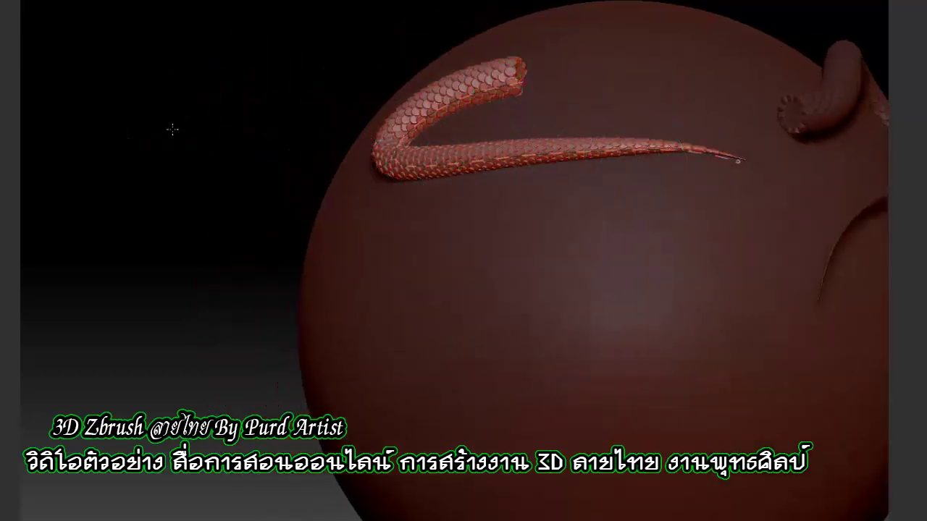
left_click_drag(172, 129, 264, 148)
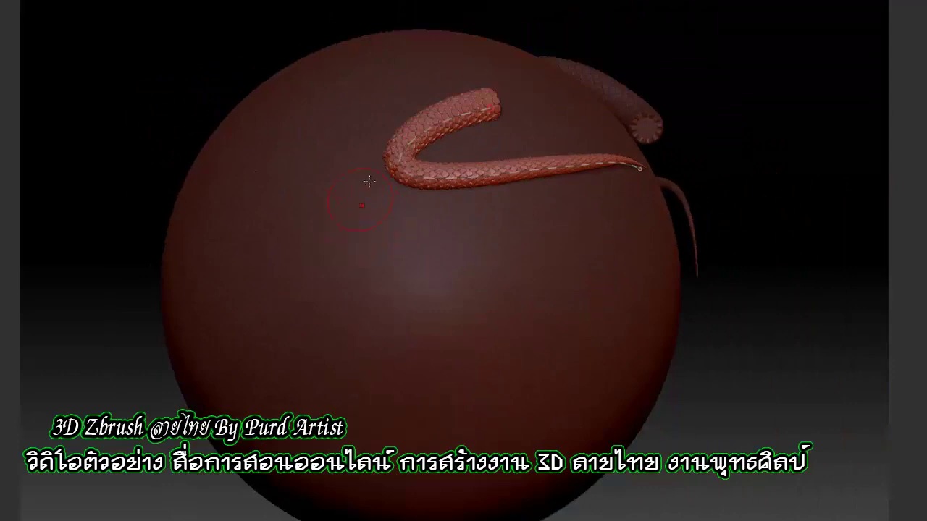
scroll(367, 162, "up", 2)
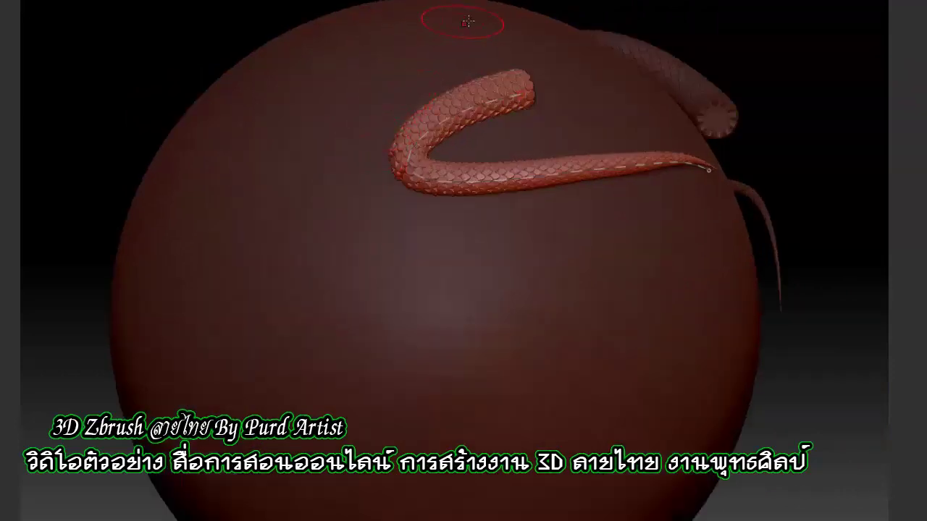
Step: Draw a new S-shaped curve down the sphere and build a long scaled snake body on it
left_click_drag(468, 21, 325, 50)
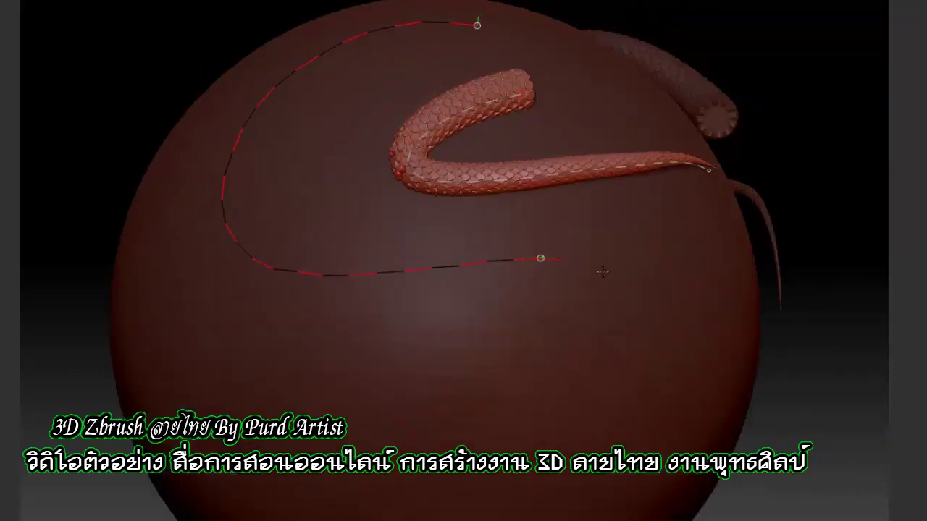
mouse_move(601, 272)
left_mouse_down()
mouse_move(670, 387)
mouse_move(445, 416)
left_mouse_up()
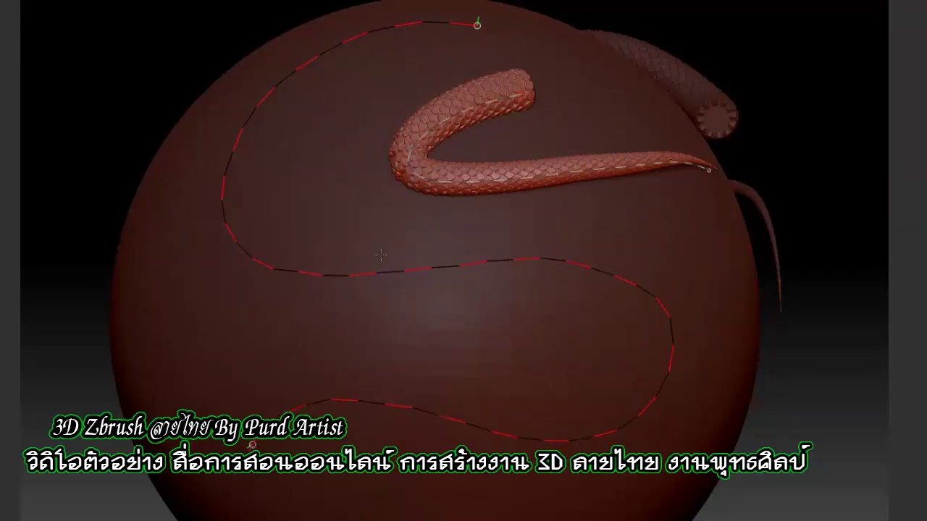
left_click(344, 233)
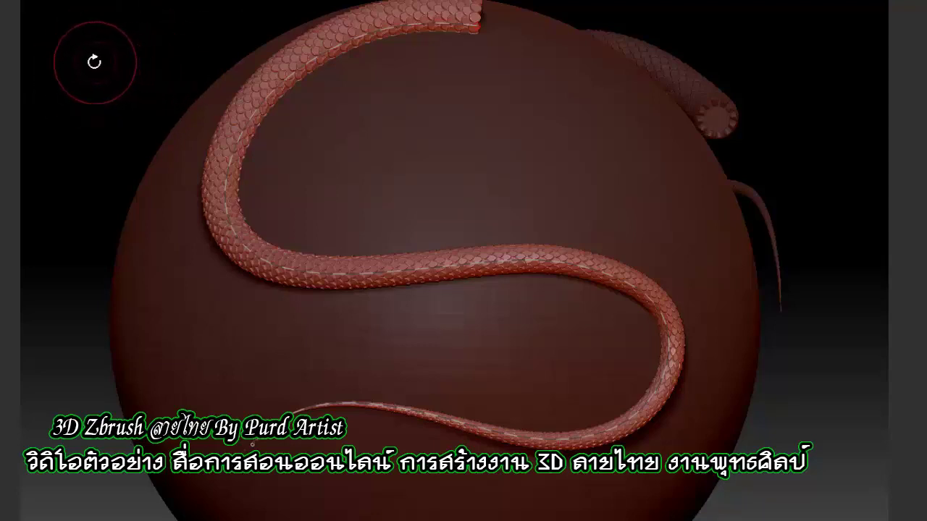
Step: Raise Draw Size from 64 to 90 and rebuild the snake body thicker with larger scales
key("space")
key("space")
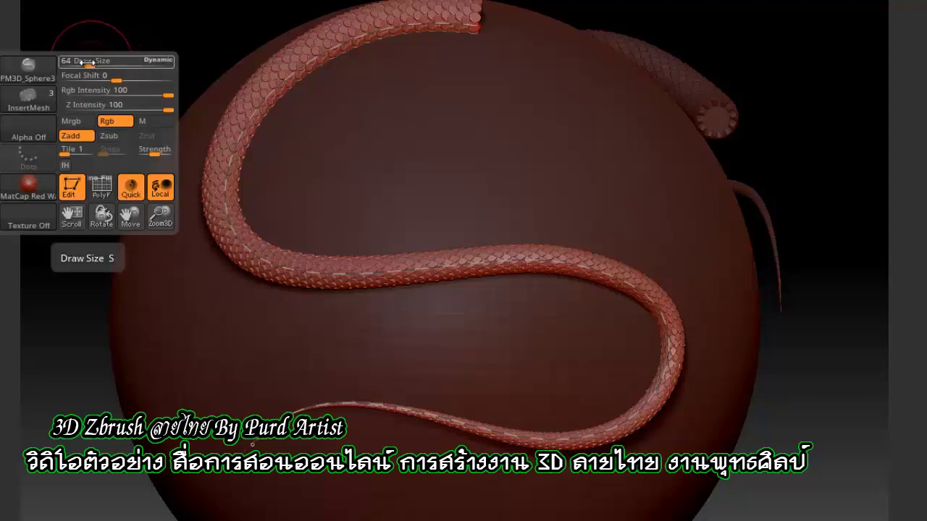
left_click_drag(87, 64, 102, 64)
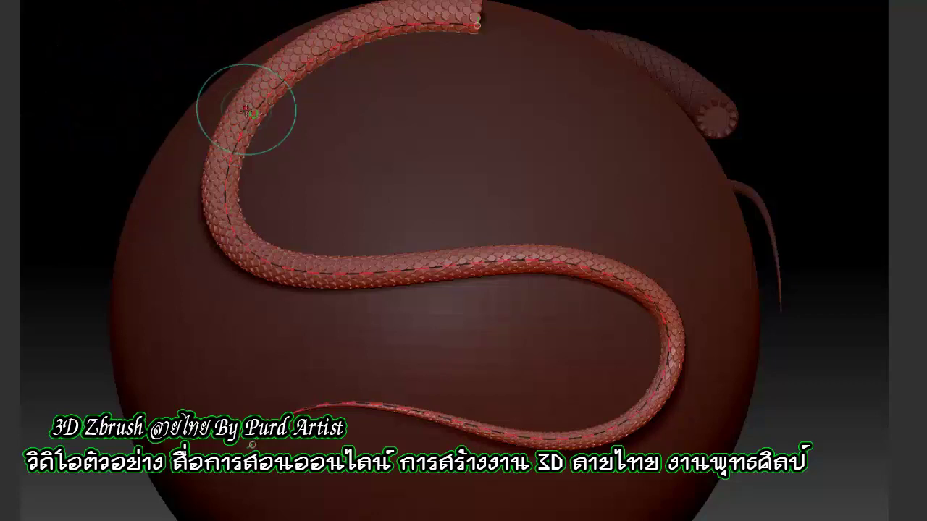
scroll(252, 117, "up", 2)
scroll(250, 119, "up", 3)
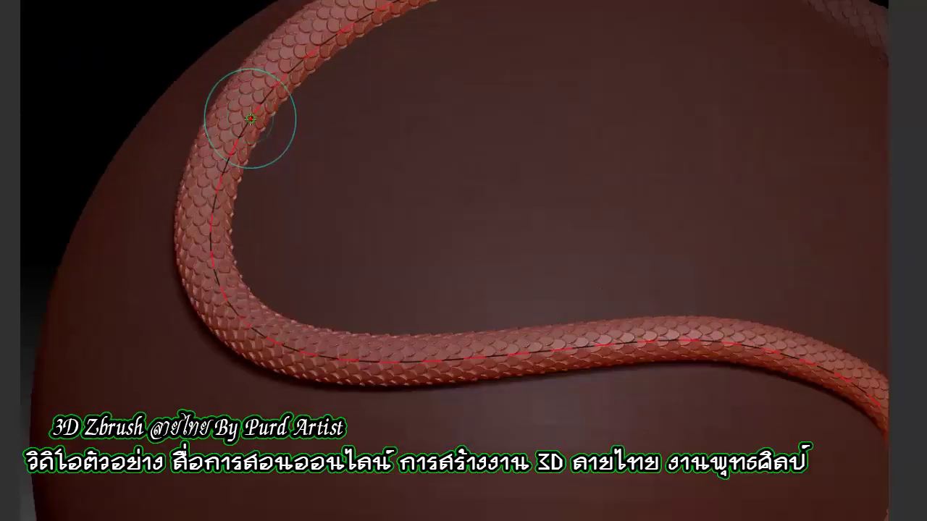
scroll(247, 124, "down", 2)
left_click(248, 123)
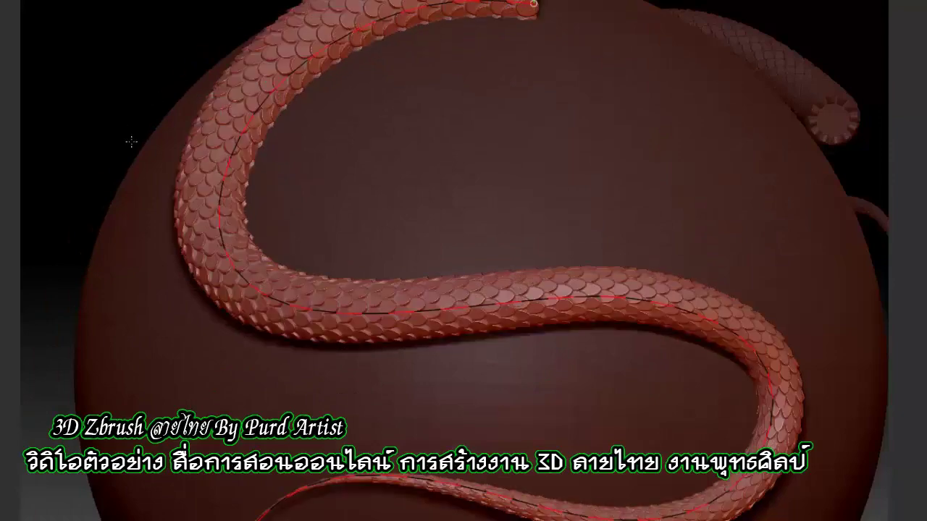
Step: Commit the thickened snake body so the curve guides disappear
scroll(131, 141, "down", 3)
mouse_move(155, 101)
left_mouse_down()
mouse_move(118, 106)
mouse_move(117, 143)
mouse_move(170, 145)
mouse_move(157, 128)
left_mouse_up()
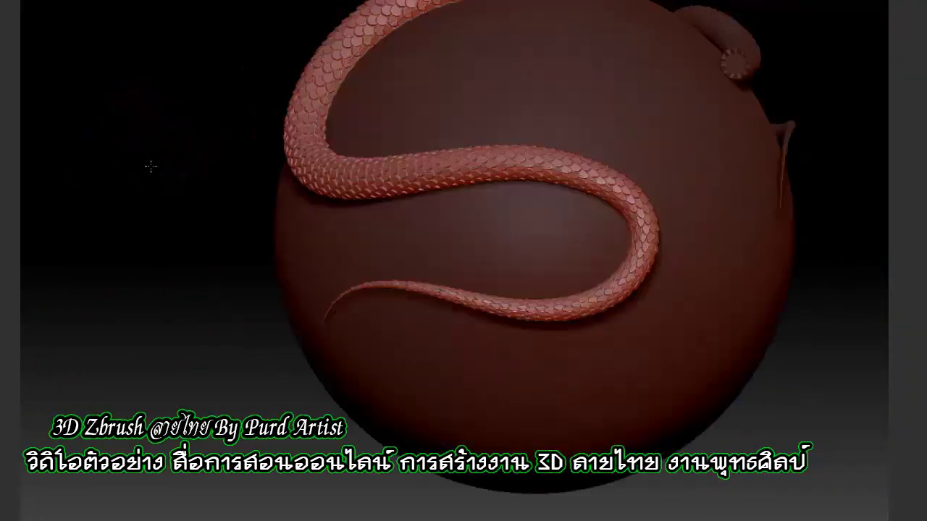
mouse_move(151, 166)
left_mouse_down()
mouse_move(141, 141)
mouse_move(181, 126)
mouse_move(141, 123)
mouse_move(174, 109)
mouse_move(151, 108)
mouse_move(263, 140)
left_mouse_up()
scroll(263, 140, "up", 3)
scroll(286, 126, "up", 3)
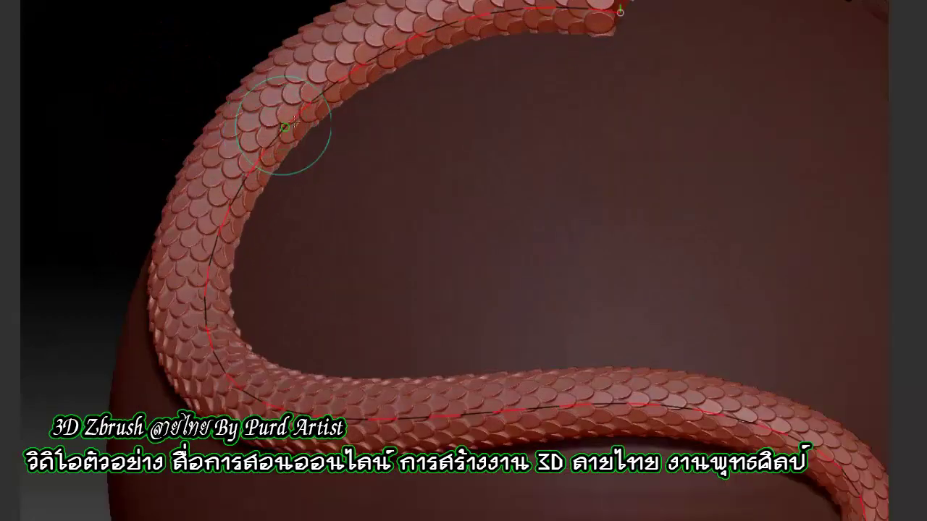
scroll(286, 148, "down", 3)
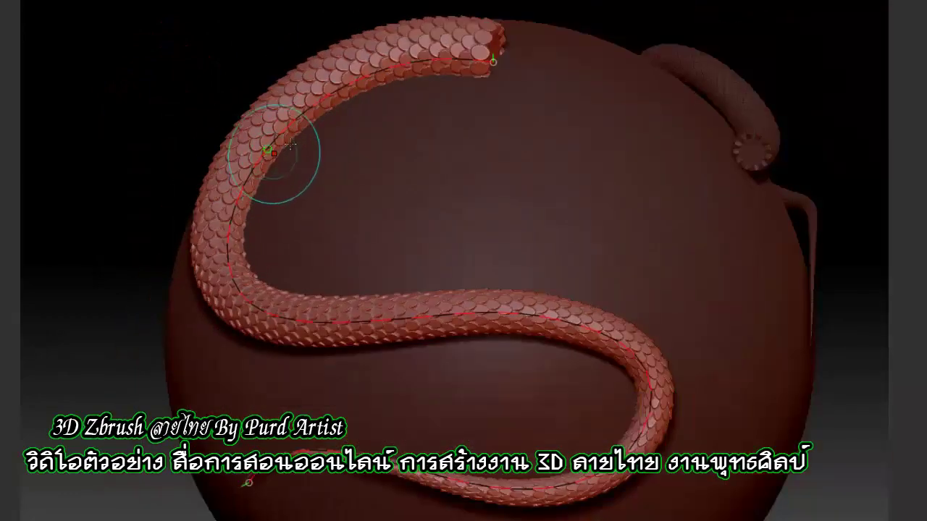
scroll(289, 147, "down", 2)
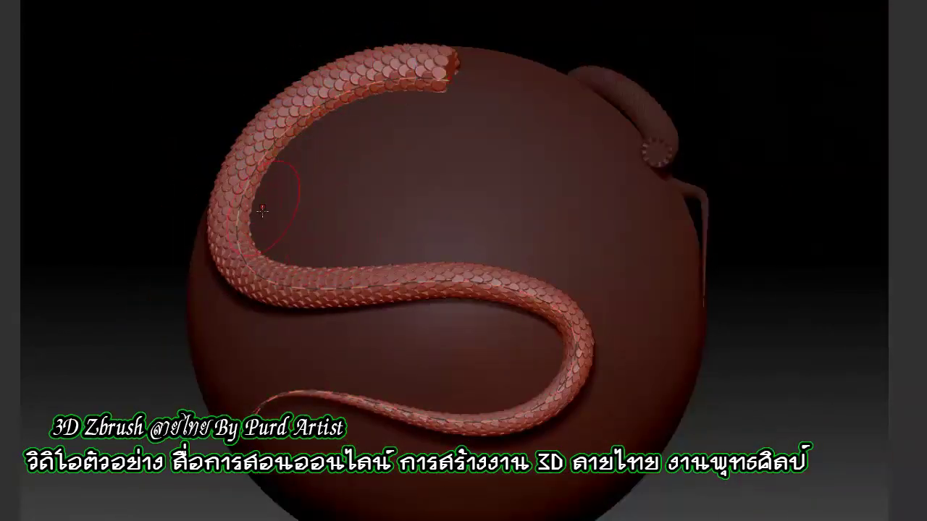
scroll(249, 152, "up", 3)
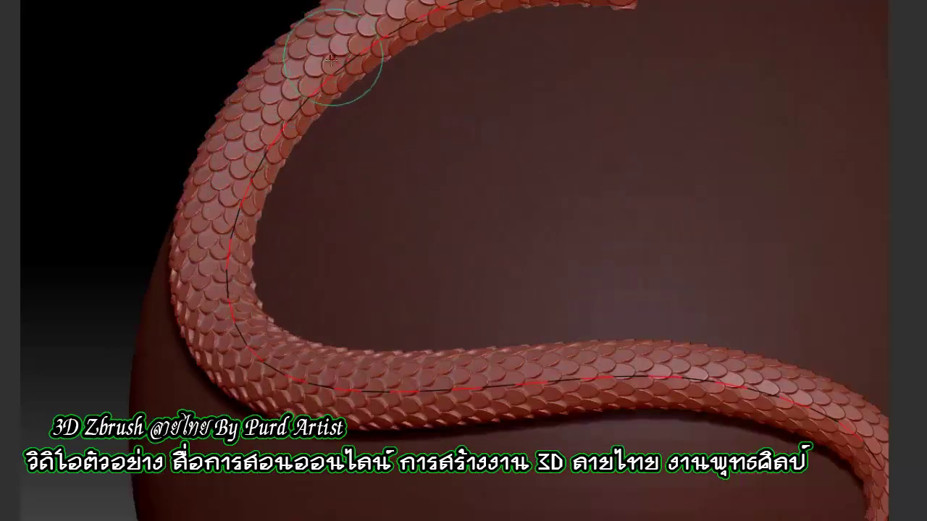
left_click(210, 116)
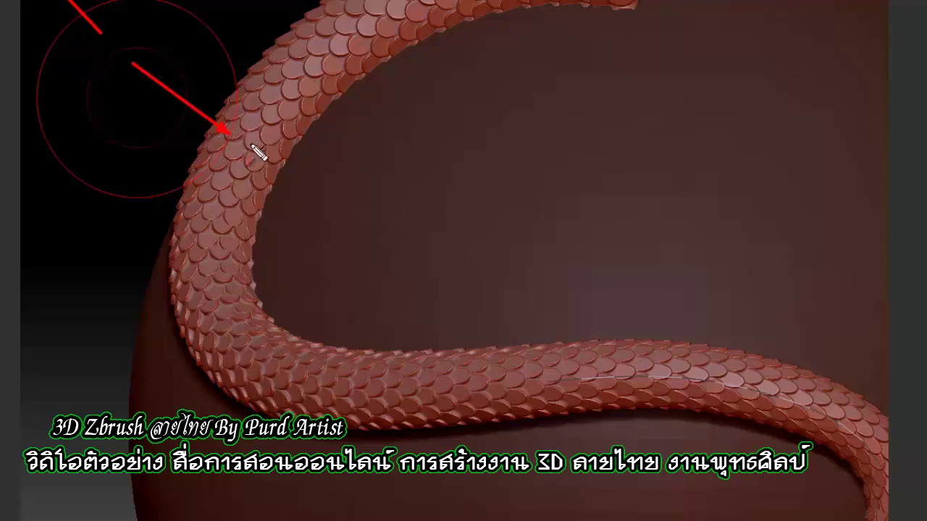
Step: Orbit around the scaled snake to bring the darker second tube into view
left_click_drag(173, 116, 162, 108)
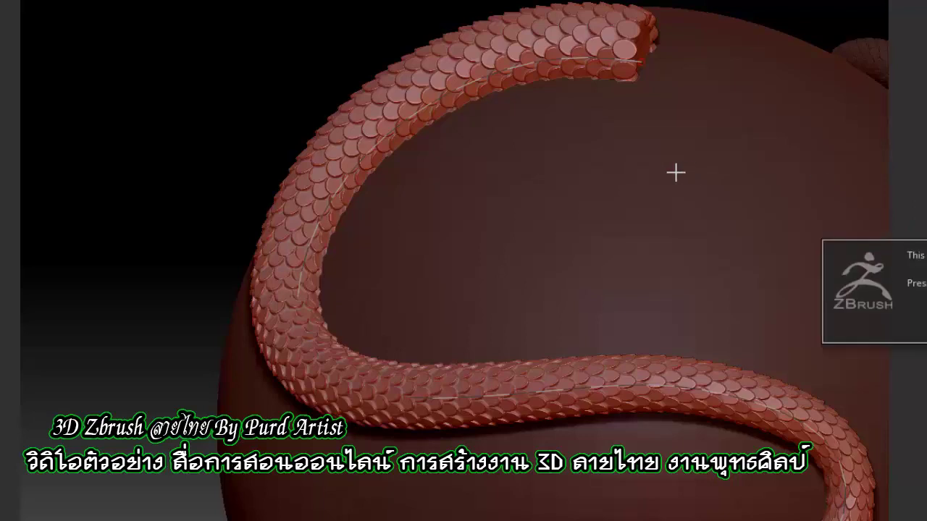
mouse_move(245, 134)
left_mouse_down()
mouse_move(201, 147)
mouse_move(238, 179)
mouse_move(268, 174)
left_mouse_up()
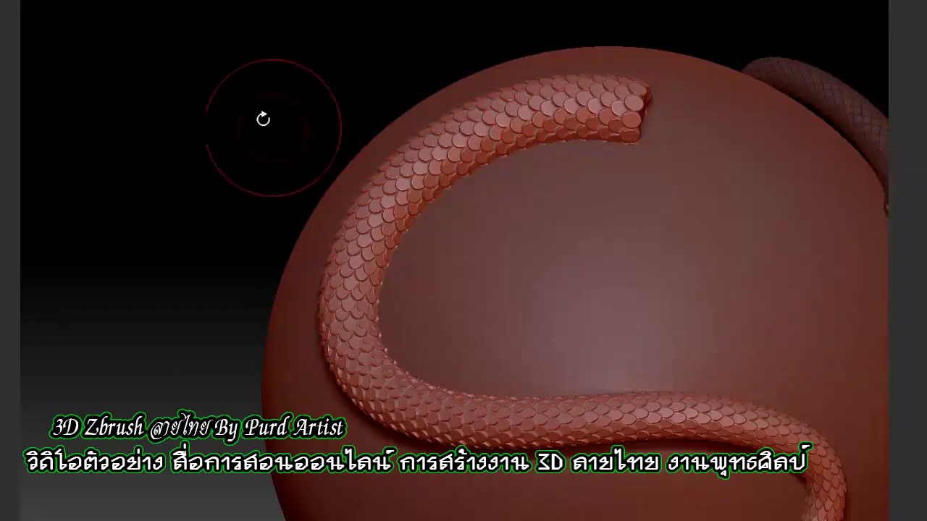
left_click_drag(155, 166, 117, 143)
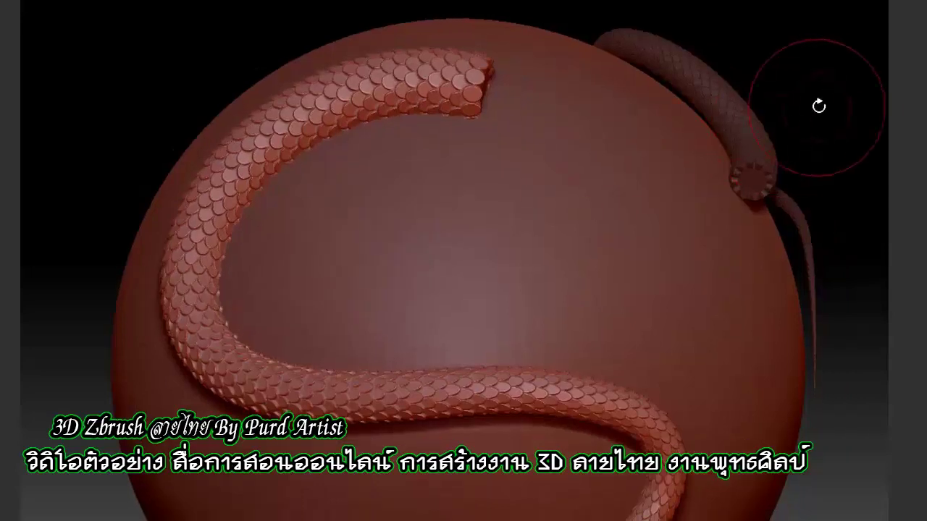
left_click_drag(817, 104, 637, 123)
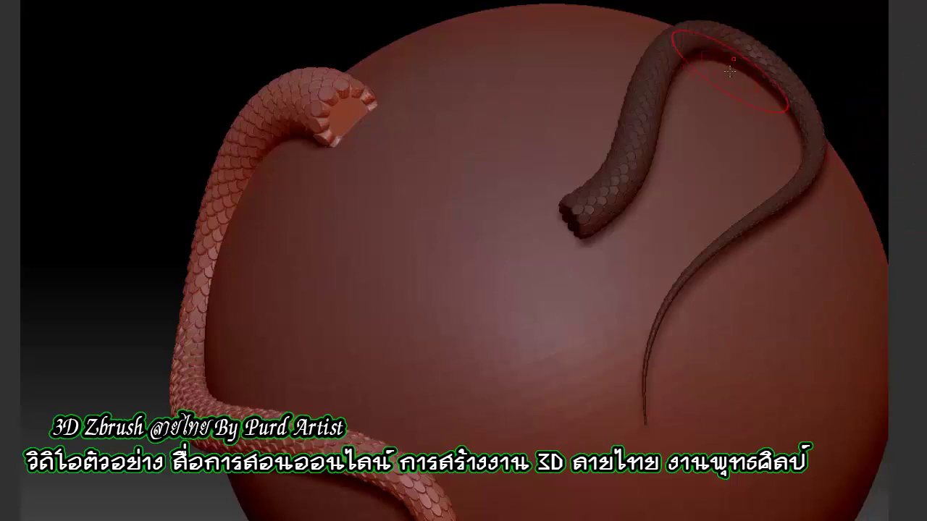
Step: Reselect the snake bodies subtool for editing
left_click(520, 108, "alt")
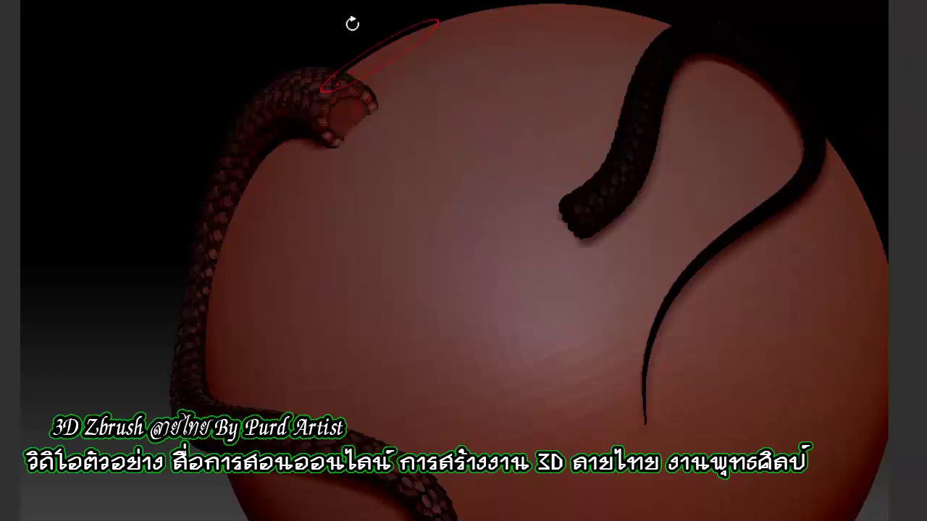
left_click(807, 167, "alt")
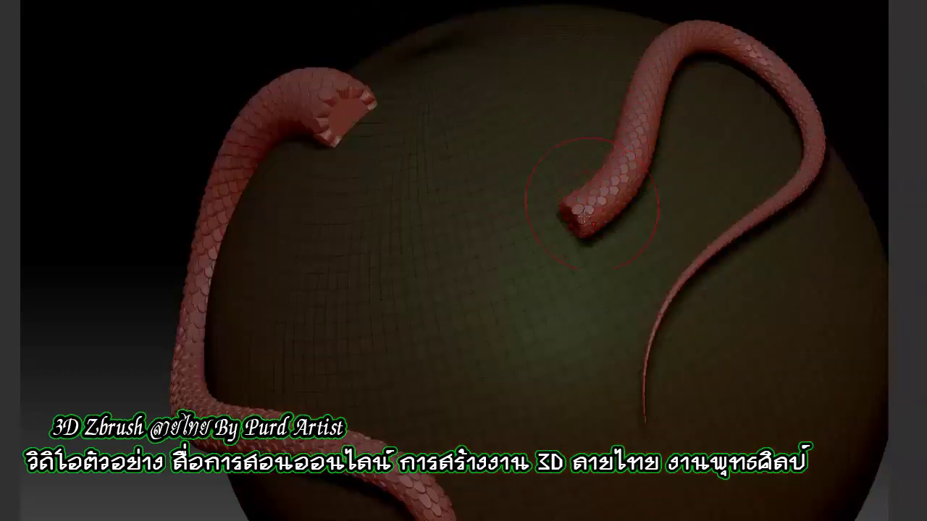
left_click_drag(138, 114, 159, 113)
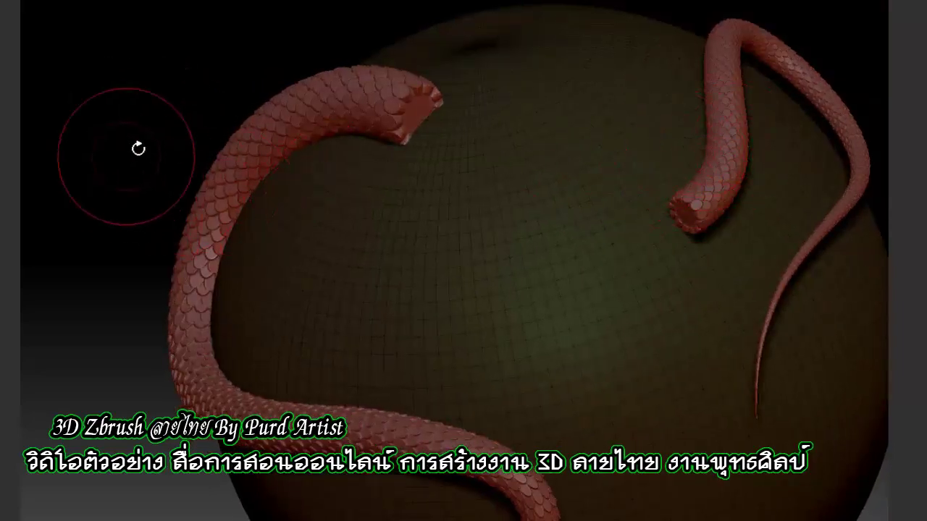
left_click_drag(135, 150, 82, 159)
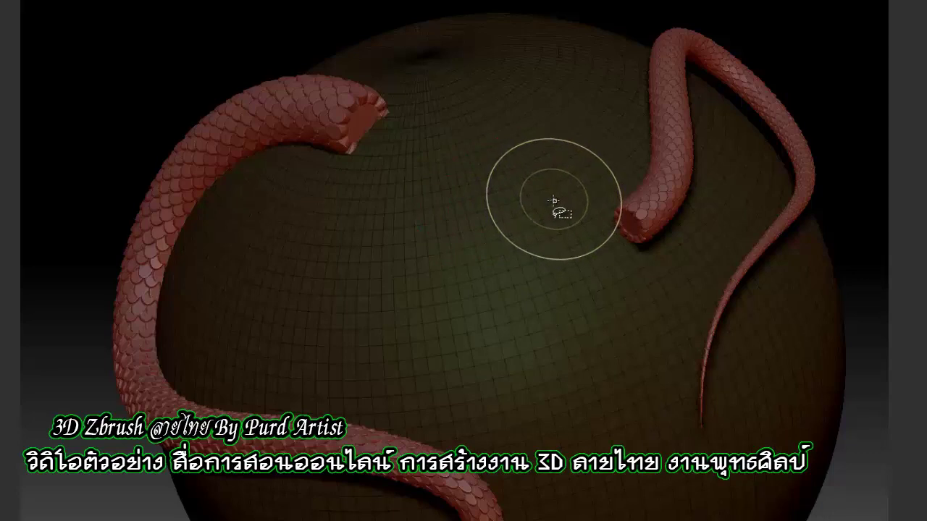
Step: Give the sphere a lit olive-green material
left_click_drag(811, 87, 788, 86)
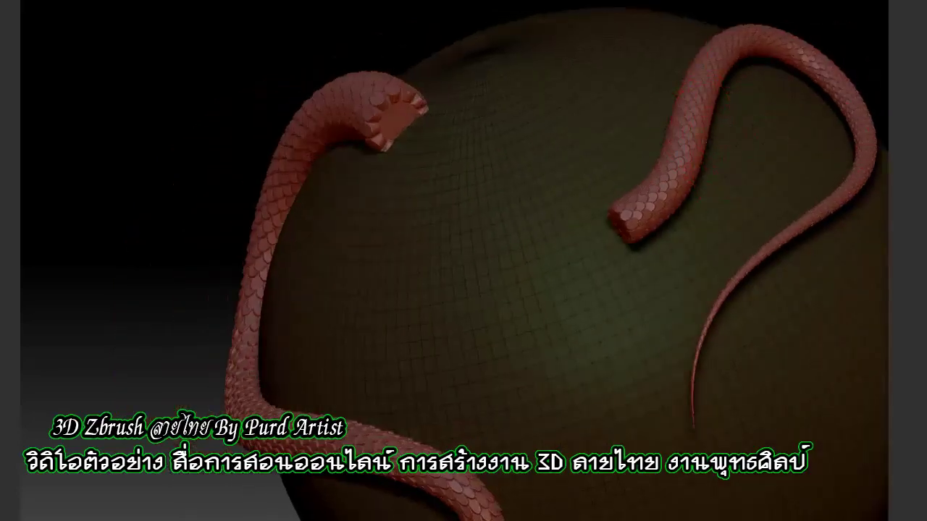
left_click(151, 87)
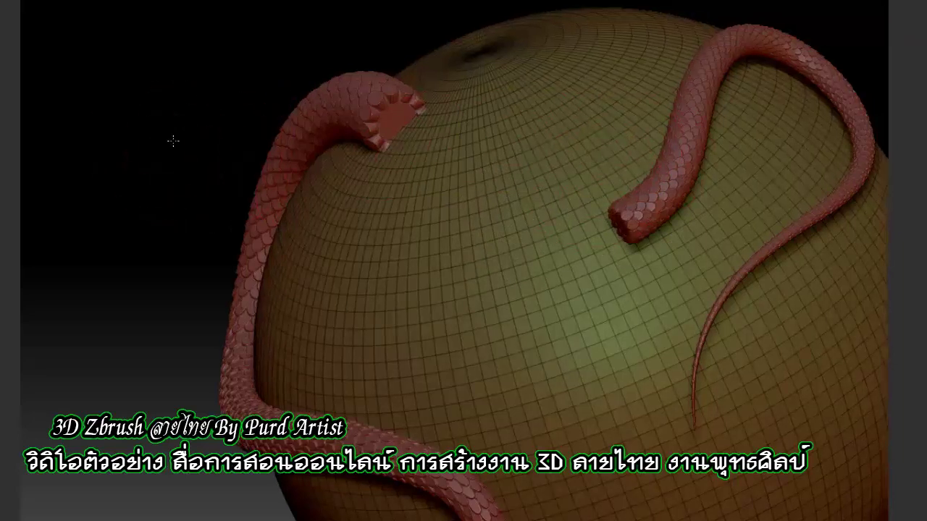
left_click_drag(173, 140, 213, 137)
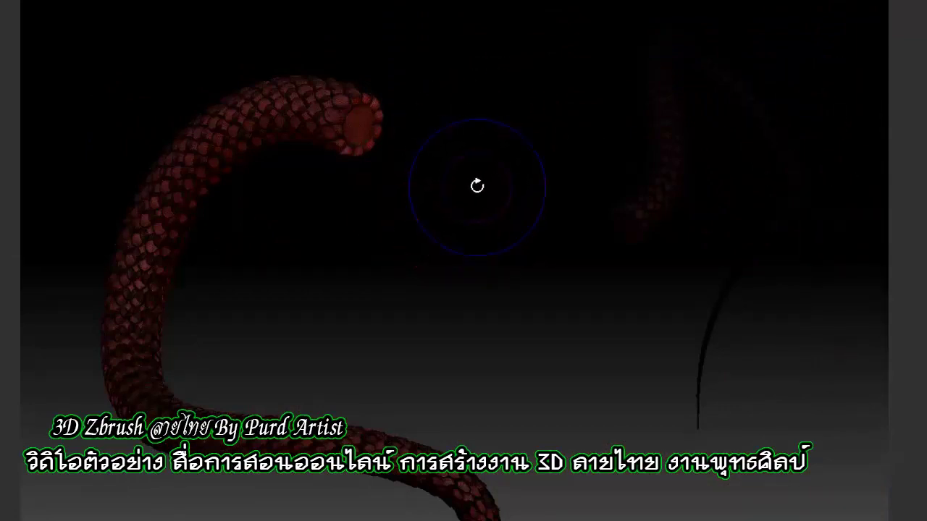
Step: Orbit around both snakes and zoom in on the left snake's open end
mouse_move(474, 234)
left_mouse_down()
mouse_move(449, 227)
mouse_move(474, 223)
mouse_move(499, 246)
mouse_move(509, 227)
left_mouse_up()
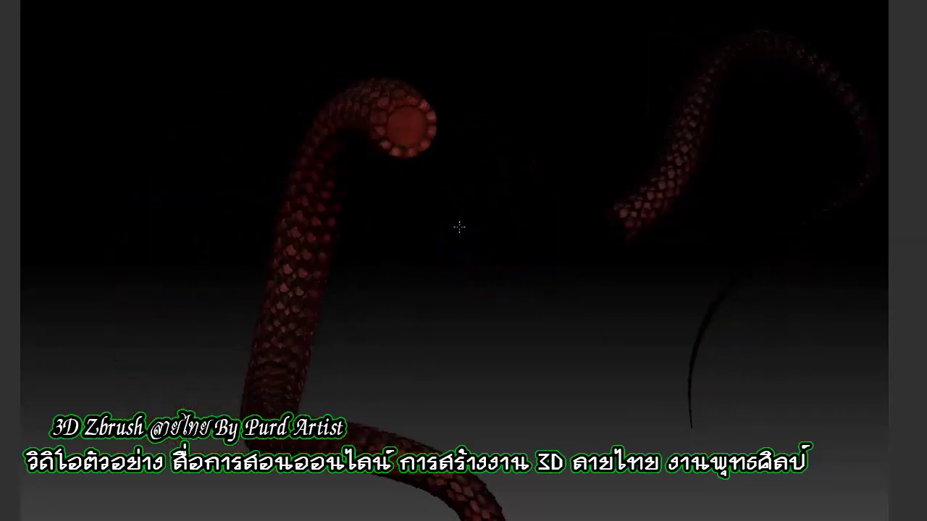
mouse_move(489, 230)
left_mouse_down()
mouse_move(480, 229)
mouse_move(478, 211)
left_mouse_up()
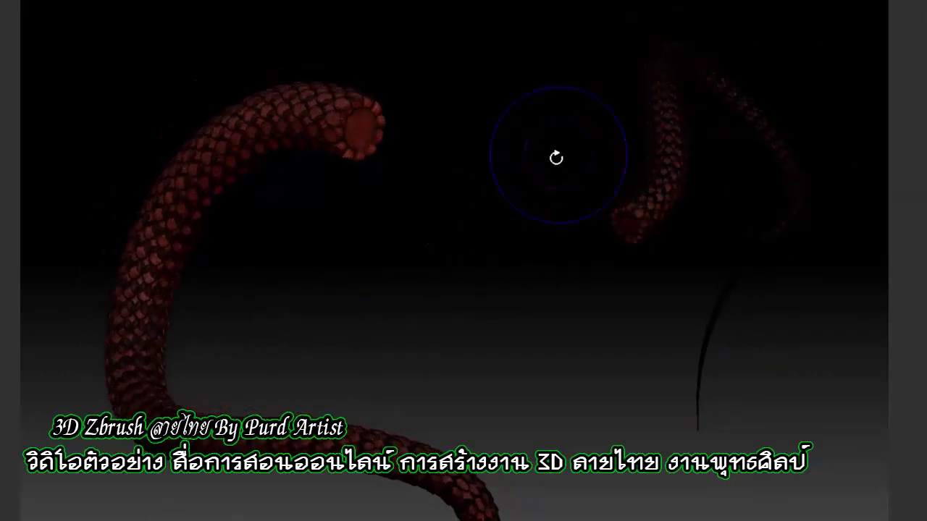
mouse_move(519, 201)
left_mouse_down()
mouse_move(494, 228)
mouse_move(507, 213)
mouse_move(542, 225)
mouse_move(507, 227)
mouse_move(494, 203)
mouse_move(517, 214)
mouse_move(463, 192)
left_mouse_up()
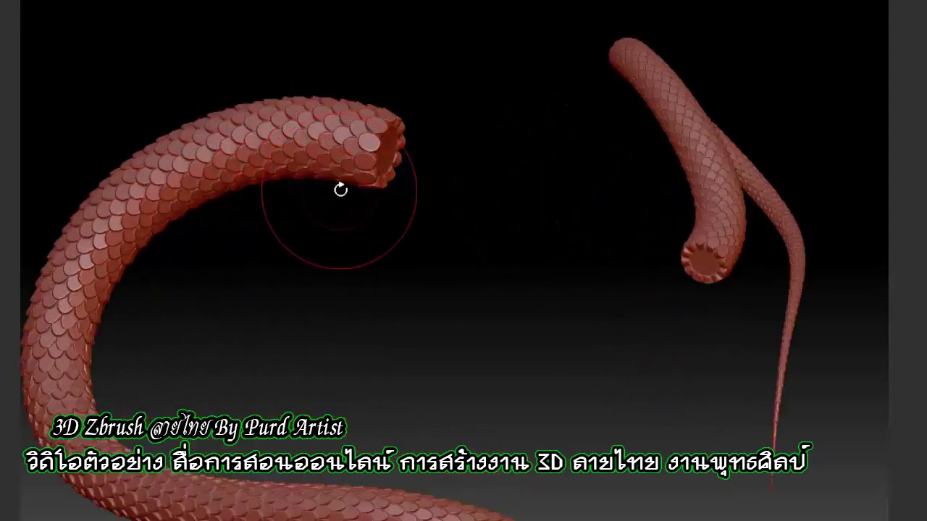
mouse_move(430, 196)
left_mouse_down("alt")
mouse_move(434, 145)
mouse_move(424, 217)
mouse_move(445, 135)
left_mouse_up("alt")
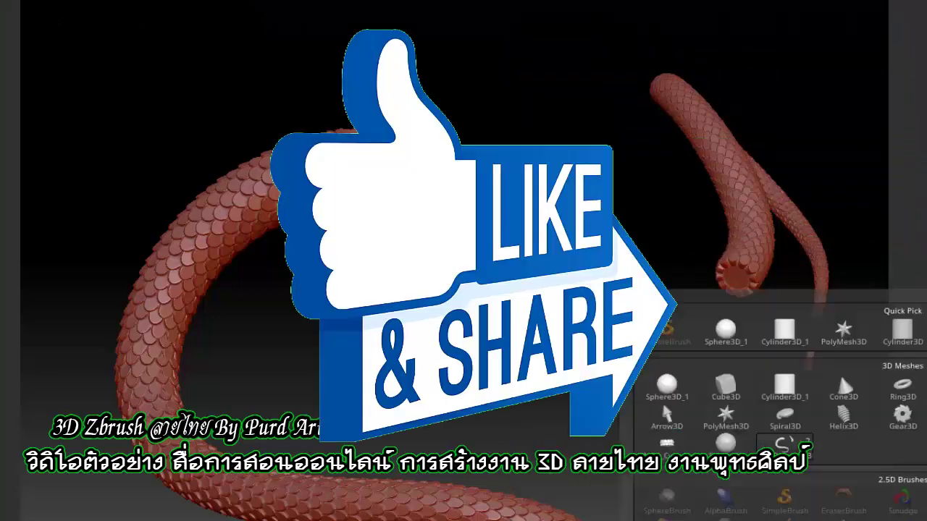
Step: Insert a sphere, shrink it with the Transpose gizmo and move it beside the snake's end
left_click(724, 331)
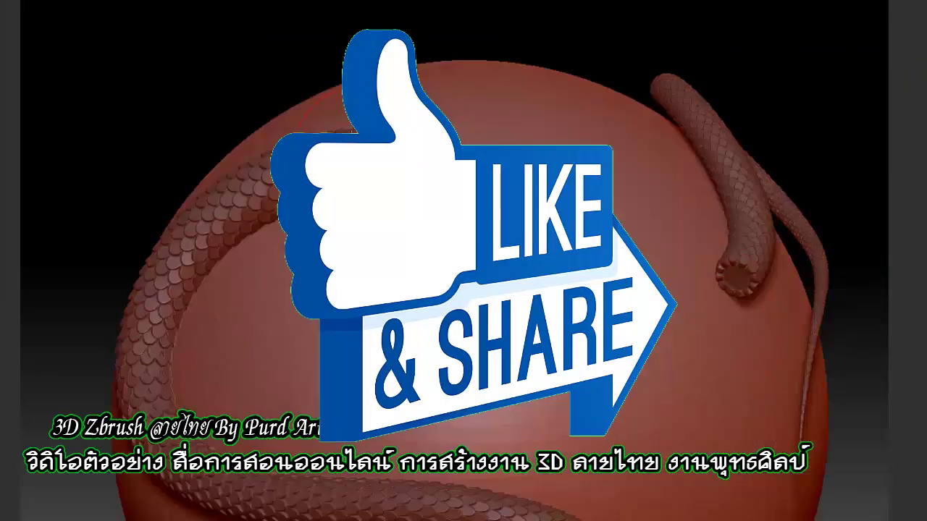
key("w")
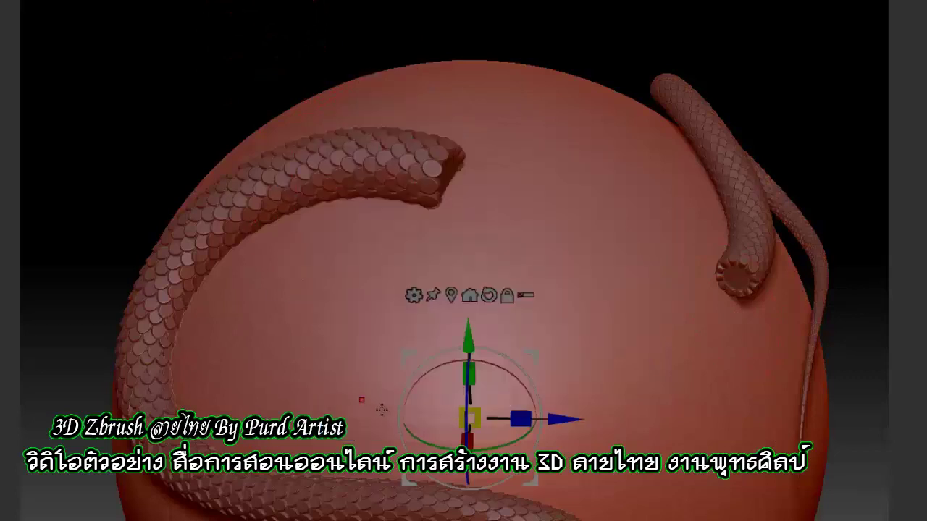
mouse_move(450, 407)
left_mouse_down()
mouse_move(480, 337)
mouse_move(476, 121)
left_mouse_up()
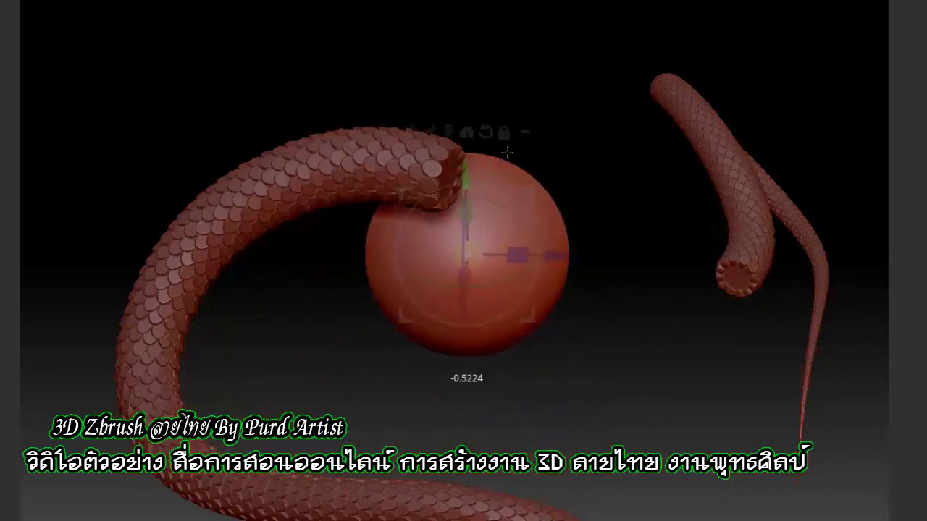
left_click_drag(275, 335, 253, 327)
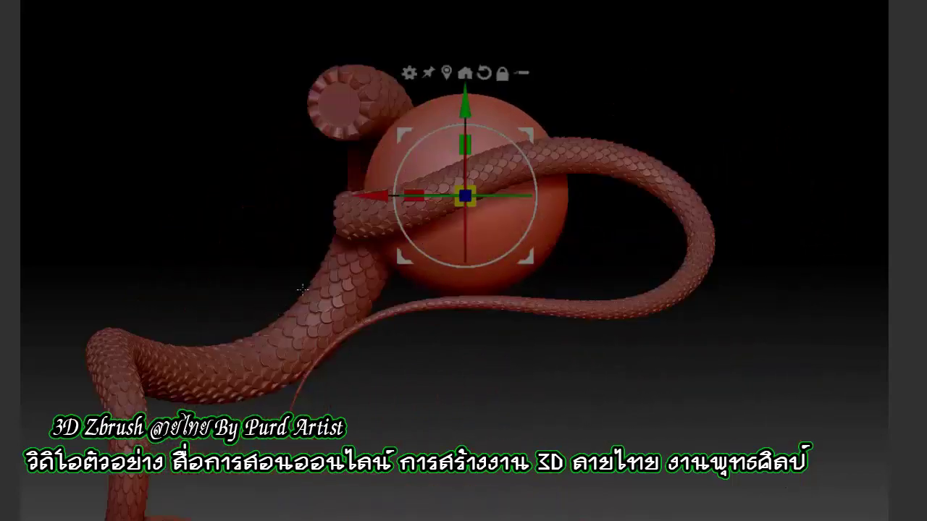
left_click_drag(393, 269, 250, 230)
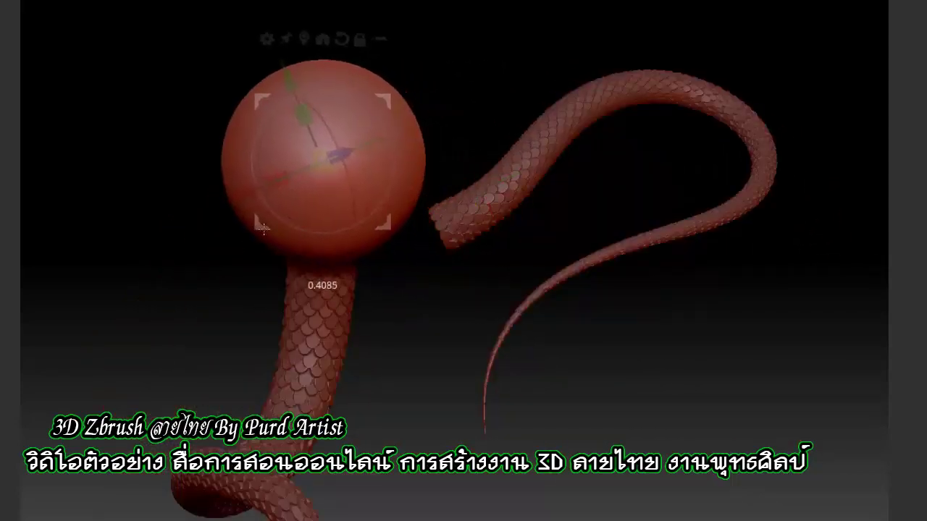
mouse_move(144, 238)
left_mouse_down()
mouse_move(199, 237)
mouse_move(178, 233)
left_mouse_up()
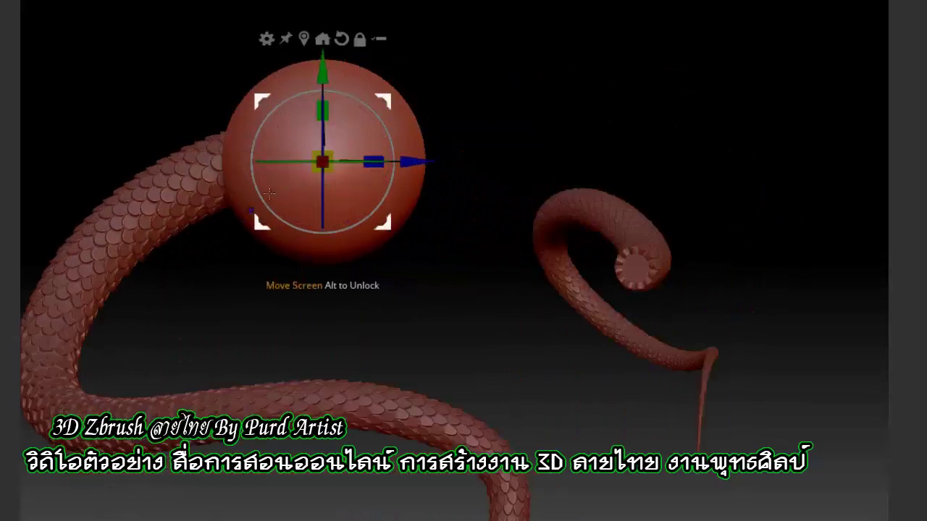
Step: Scale the sphere to head size, stretch it into an ellipsoid and fit it onto the open end
left_click_drag(323, 161, 323, 174)
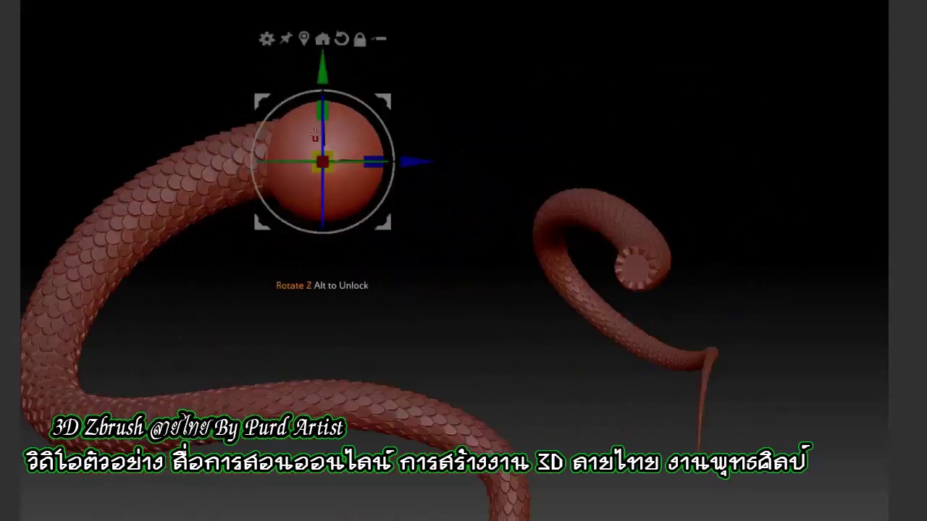
left_click_drag(272, 72, 273, 12, "alt")
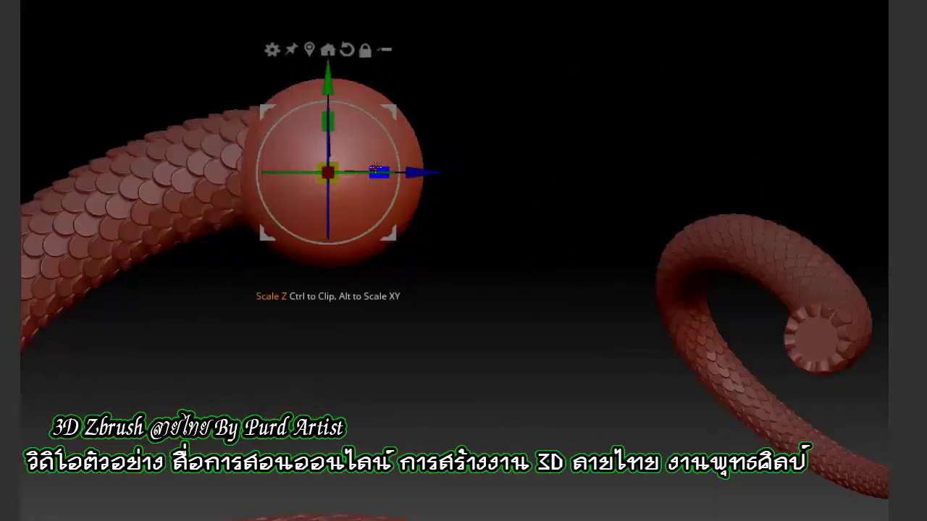
left_click_drag(378, 173, 448, 181)
left_click_drag(330, 296, 395, 296)
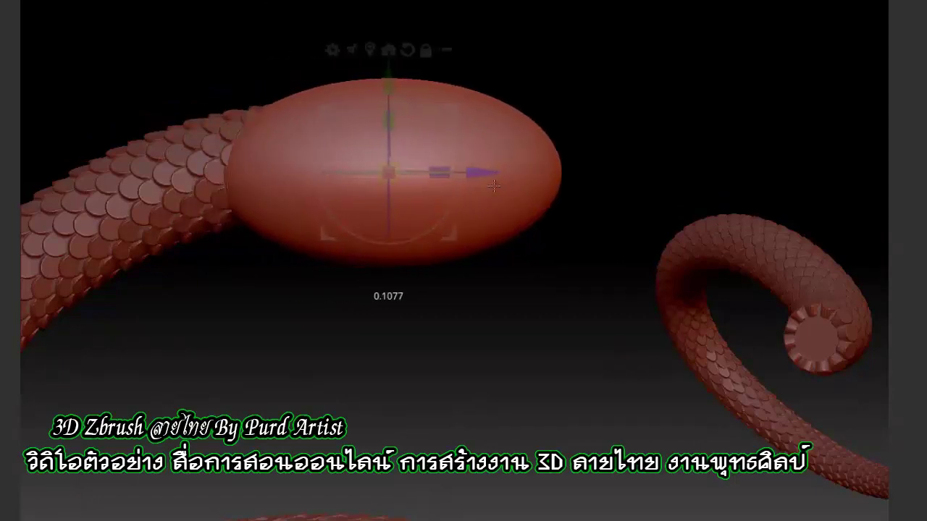
left_click_drag(569, 82, 616, 149)
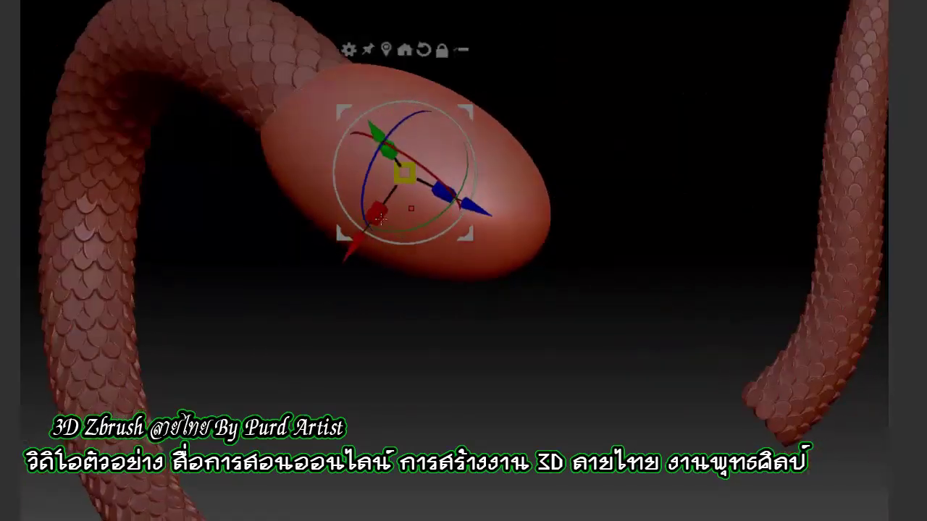
left_click_drag(349, 241, 366, 241)
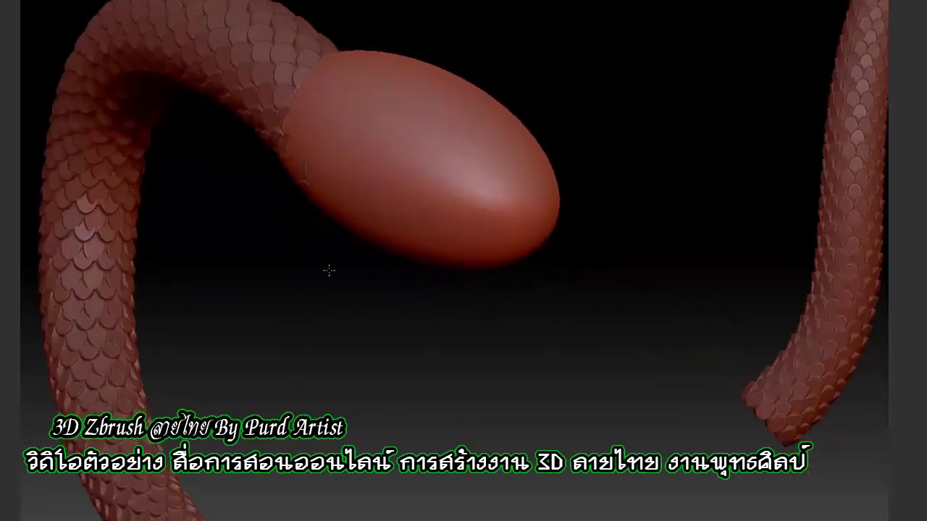
left_click_drag(327, 269, 316, 227)
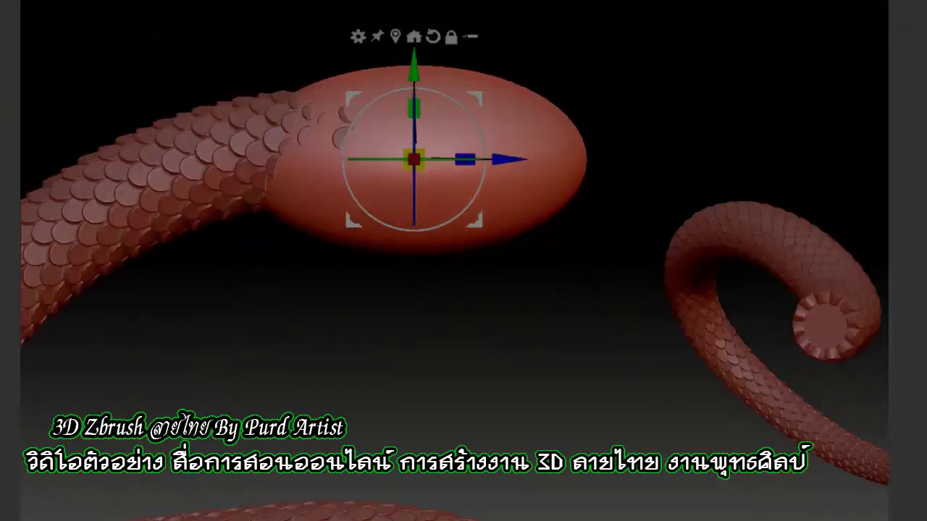
Step: Switch to Draw mode and carve a wavy mouth groove and an eye socket on the head
key("q")
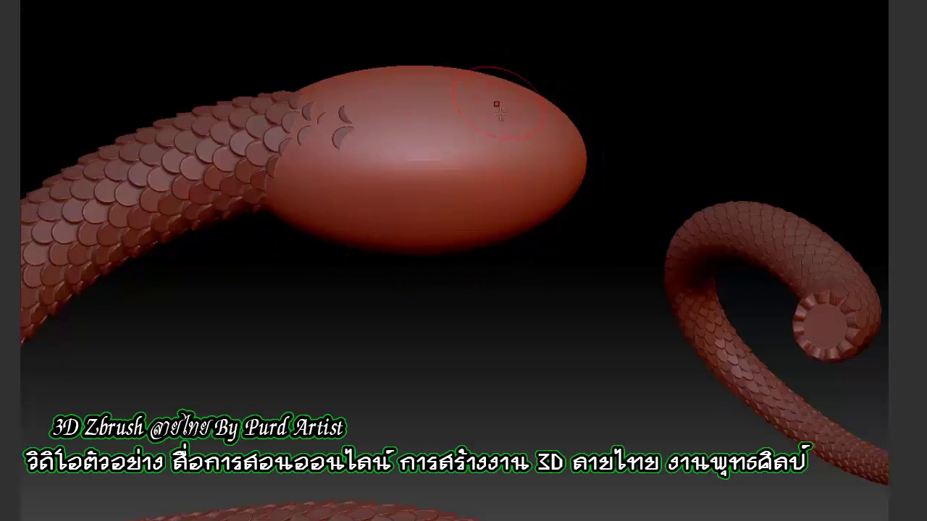
right_click_drag(497, 105, 464, 143)
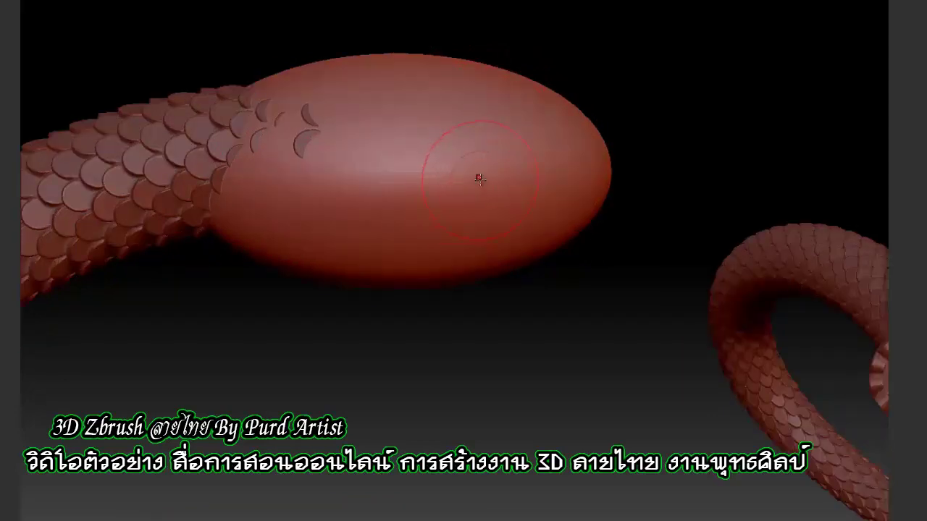
right_click_drag(479, 178, 516, 164)
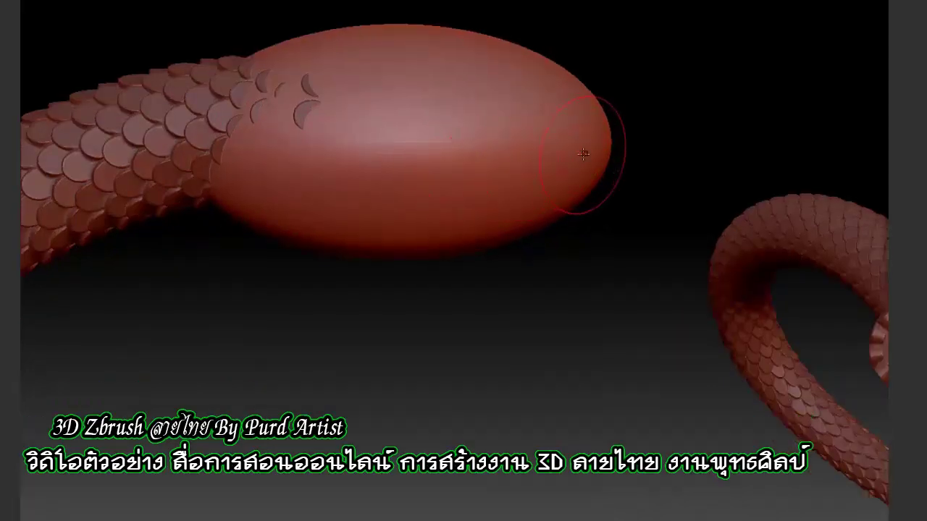
left_click_drag(584, 155, 362, 152)
left_click_drag(453, 85, 477, 77)
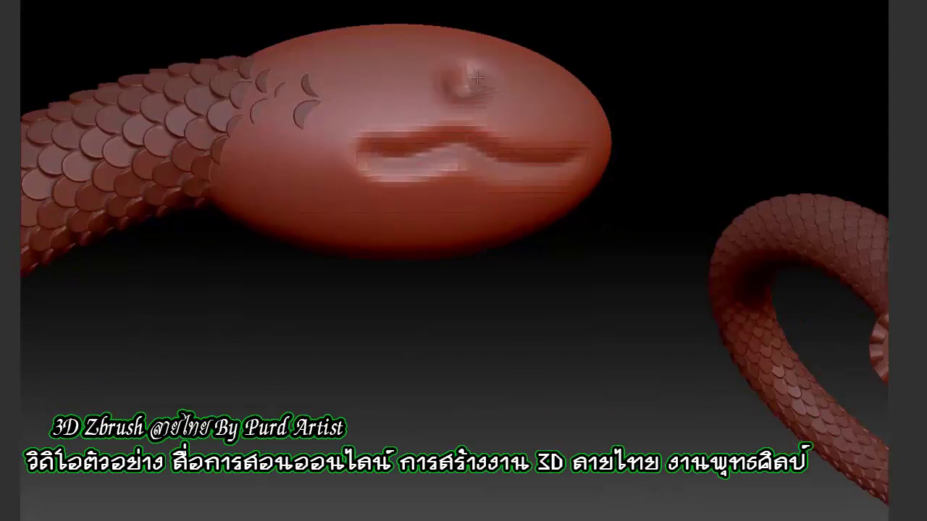
mouse_move(467, 113)
right_mouse_down("ctrl")
mouse_move(566, 279)
mouse_move(486, 310)
mouse_move(475, 275)
mouse_move(449, 298)
mouse_move(516, 244)
mouse_move(483, 254)
right_mouse_up("ctrl")
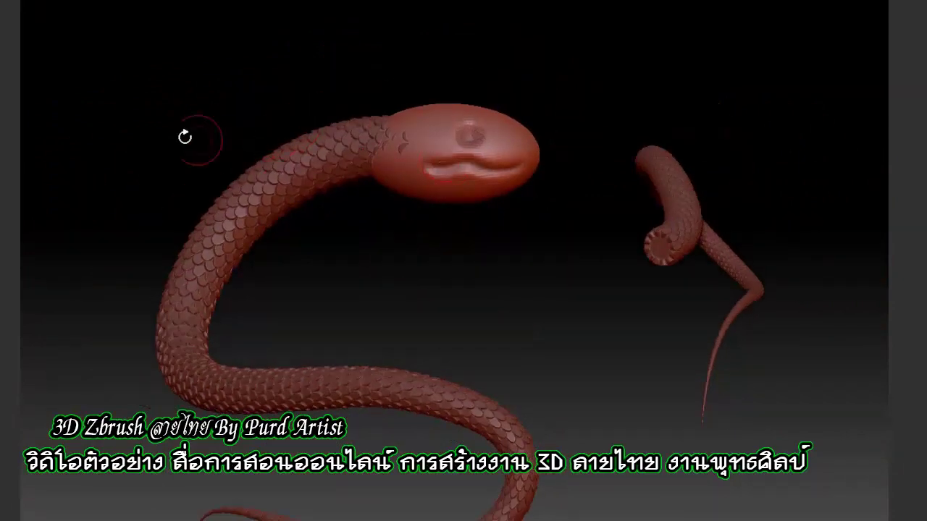
Step: Orbit, zoom and pan around the finished snake, then open the Windows Start menu
mouse_move(185, 137)
right_mouse_down()
mouse_move(170, 128)
mouse_move(177, 221)
mouse_move(262, 160)
right_mouse_up()
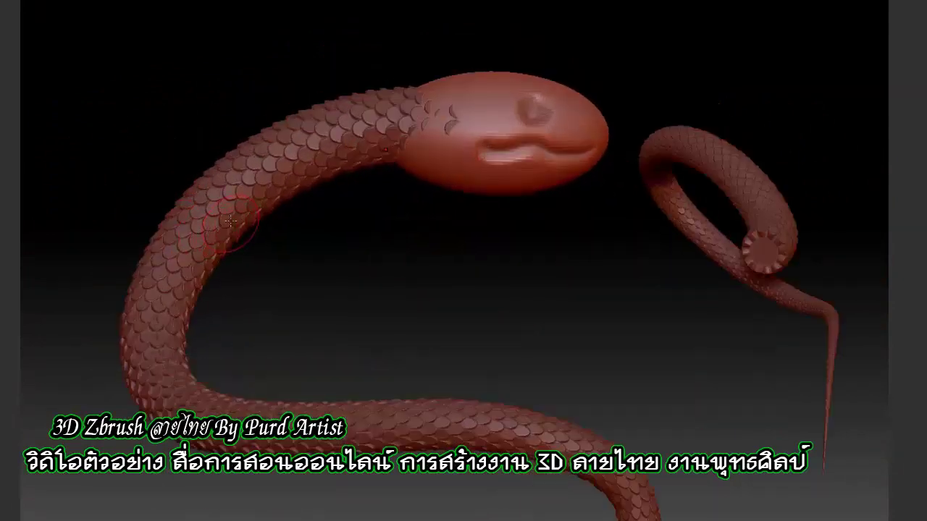
right_click_drag(374, 154, 436, 124, "ctrl")
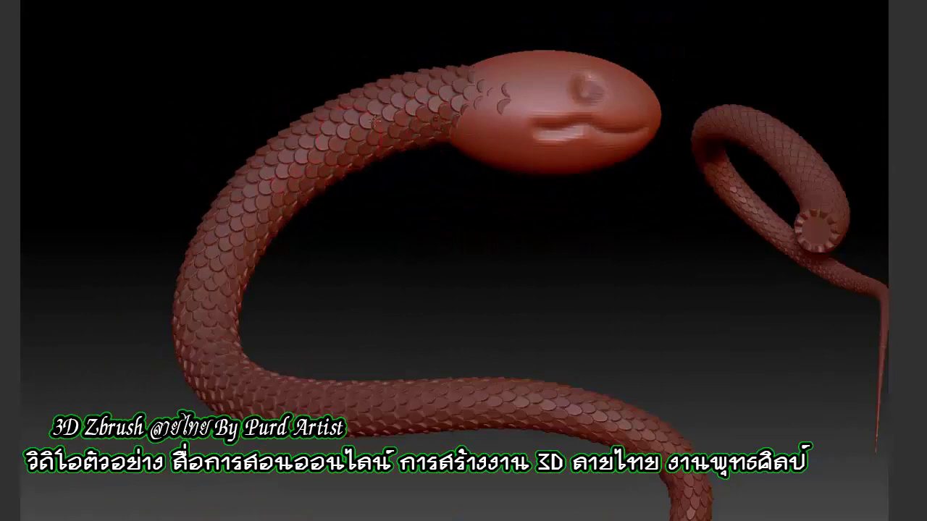
right_click_drag(97, 182, 187, 83, "alt")
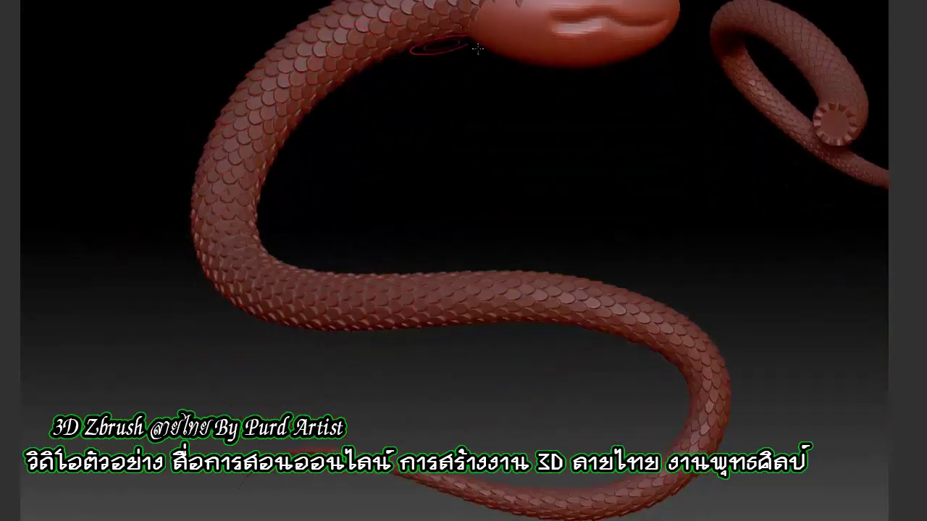
mouse_move(129, 56)
right_mouse_down()
mouse_move(188, 87)
mouse_move(126, 77)
mouse_move(132, 118)
mouse_move(121, 91)
mouse_move(135, 83)
mouse_move(184, 118)
mouse_move(189, 91)
right_mouse_up()
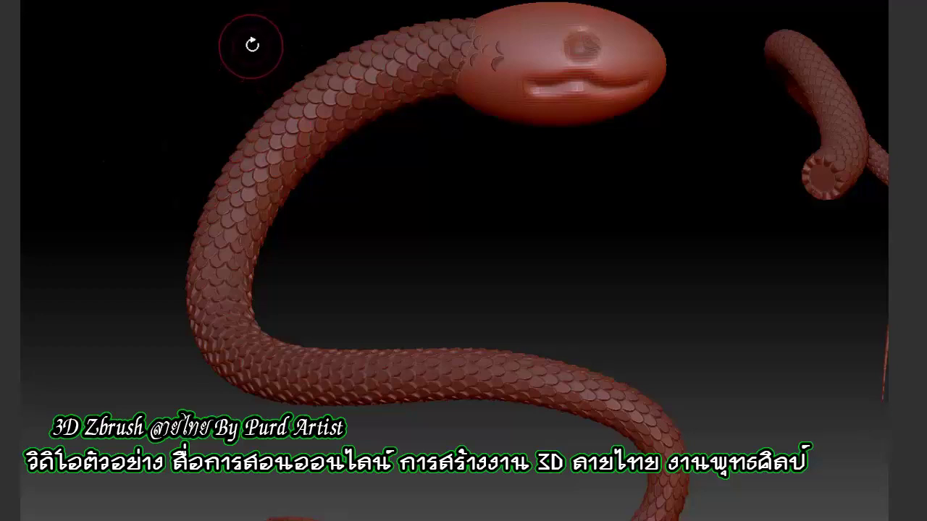
key("super")
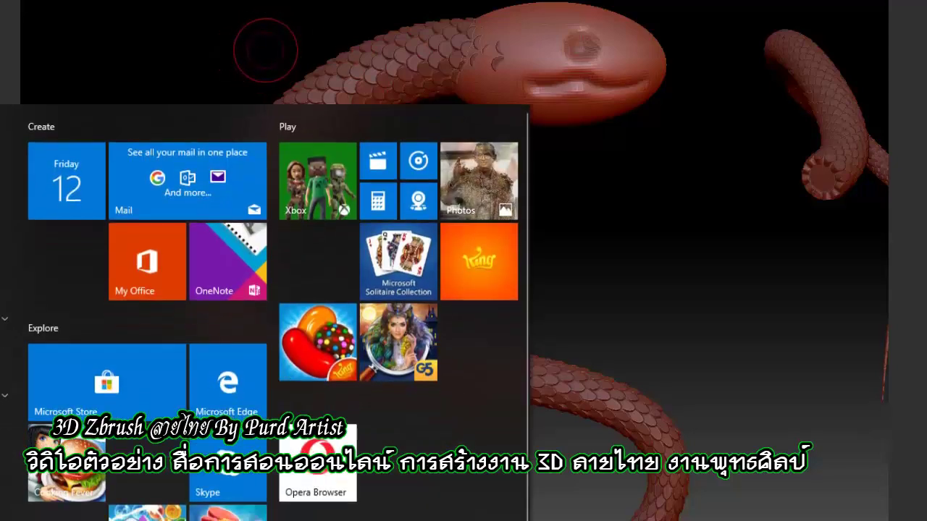